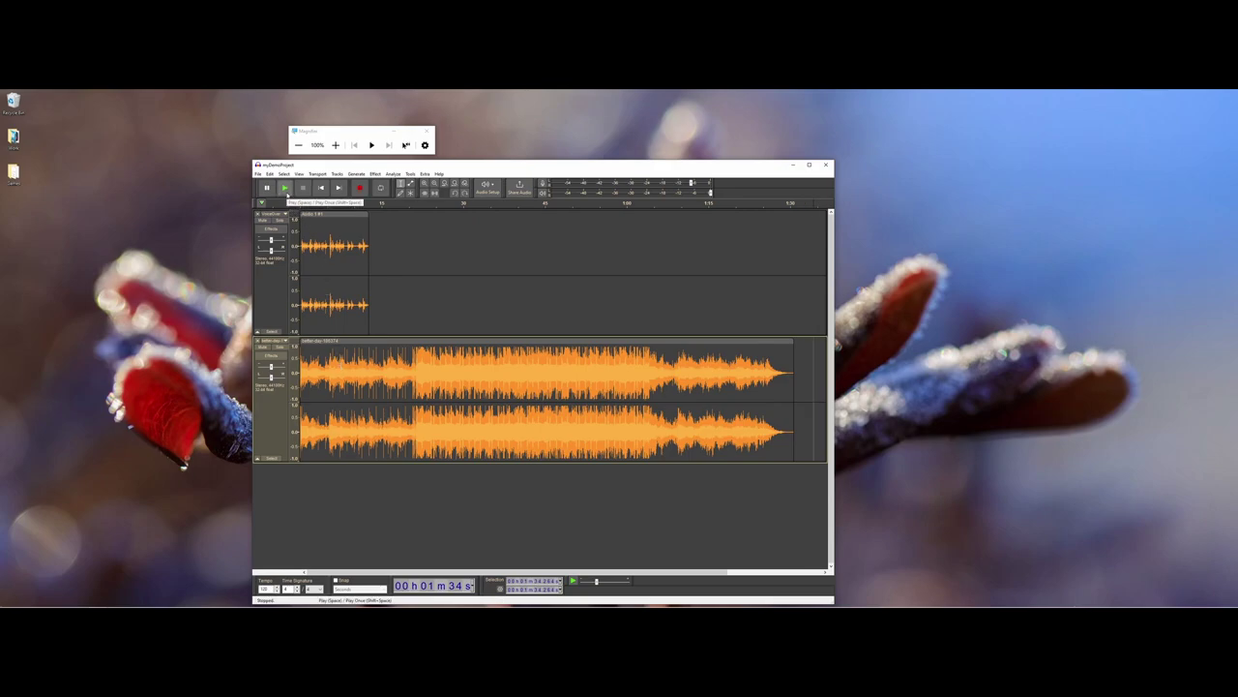
Step: Play the project briefly, stop it, and magnify the screen to 200%
{"action": "left_click", "coordinate": [285, 188]}
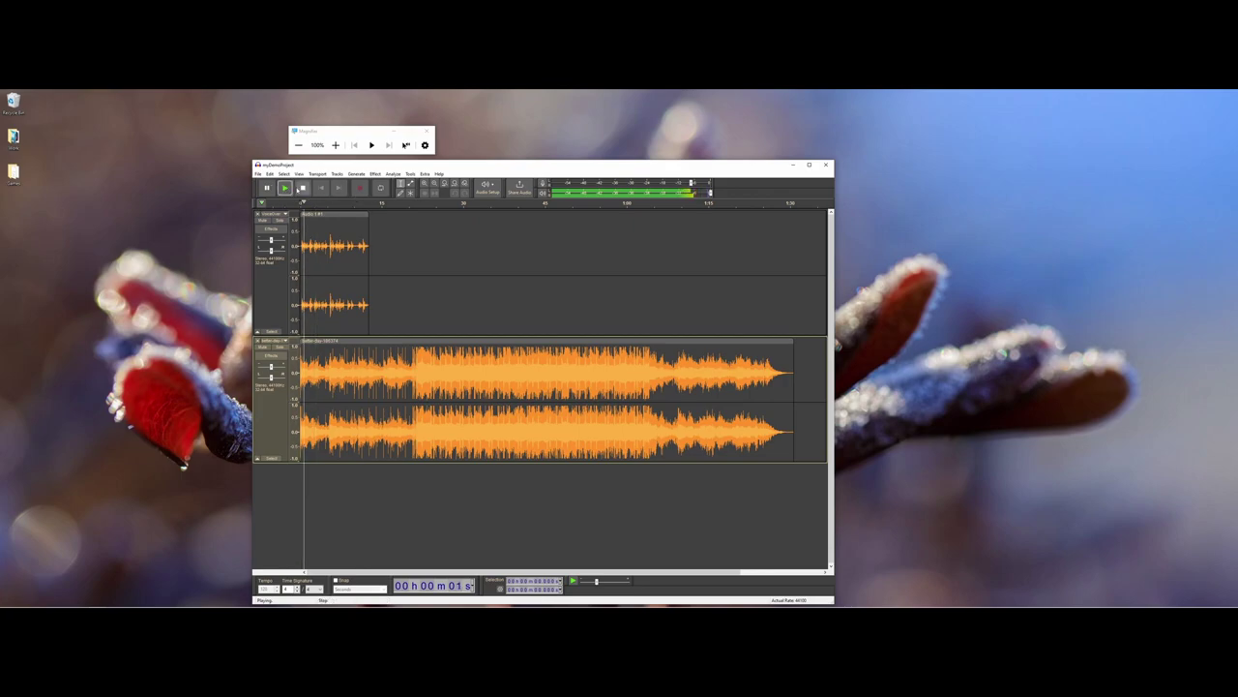
{"action": "left_click", "coordinate": [303, 187]}
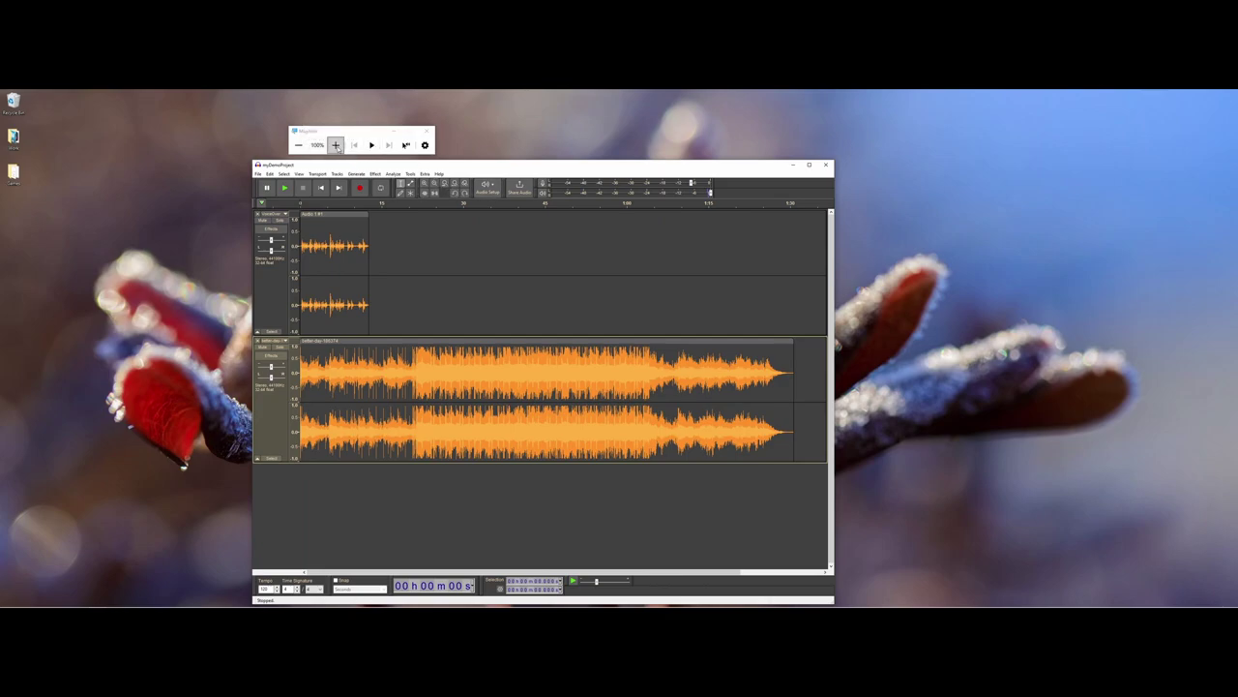
{"action": "left_click", "coordinate": [335, 145]}
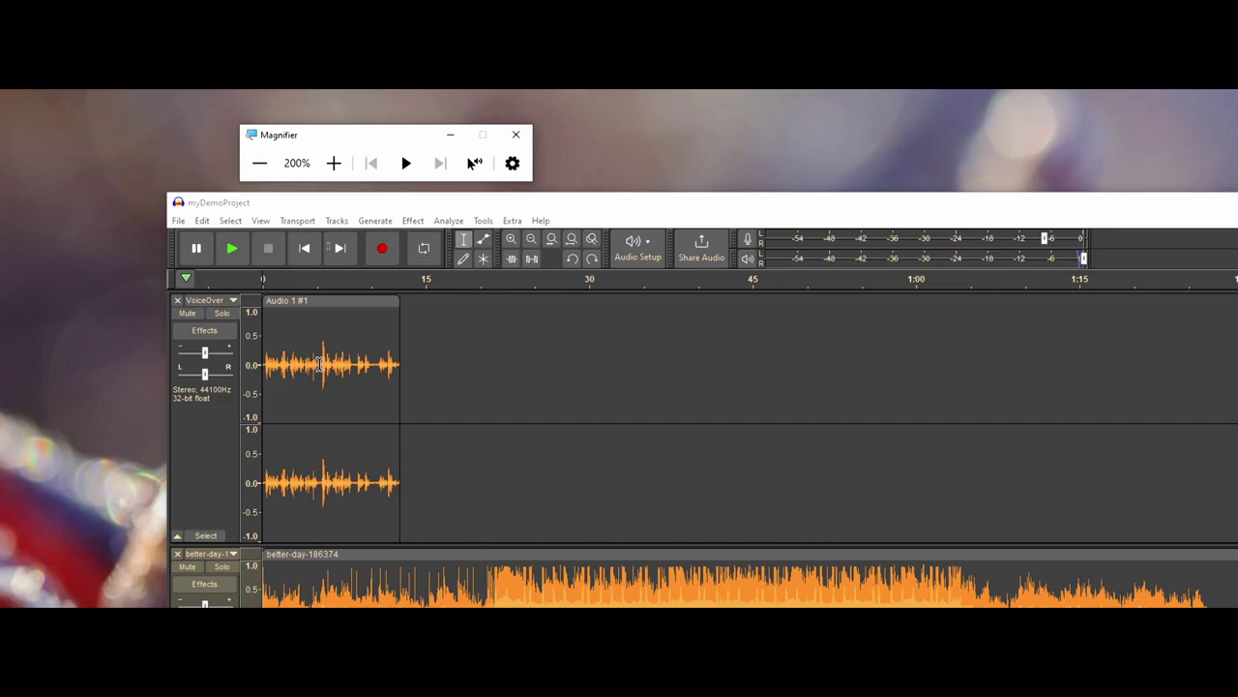
Step: Select roughly 4 to 9 seconds of the Audio 1 voiceover clip
{"action": "left_click_drag", "start_coordinate": [319, 364], "coordinate": [354, 368]}
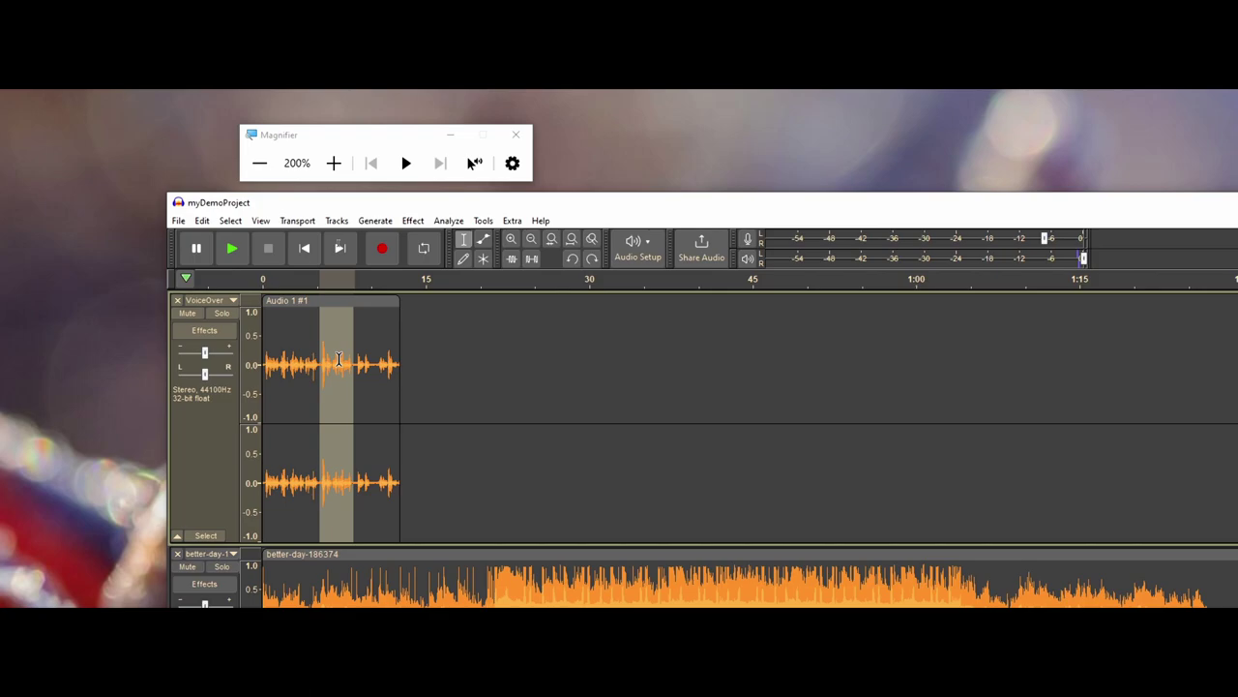
{"action": "left_click", "coordinate": [339, 360]}
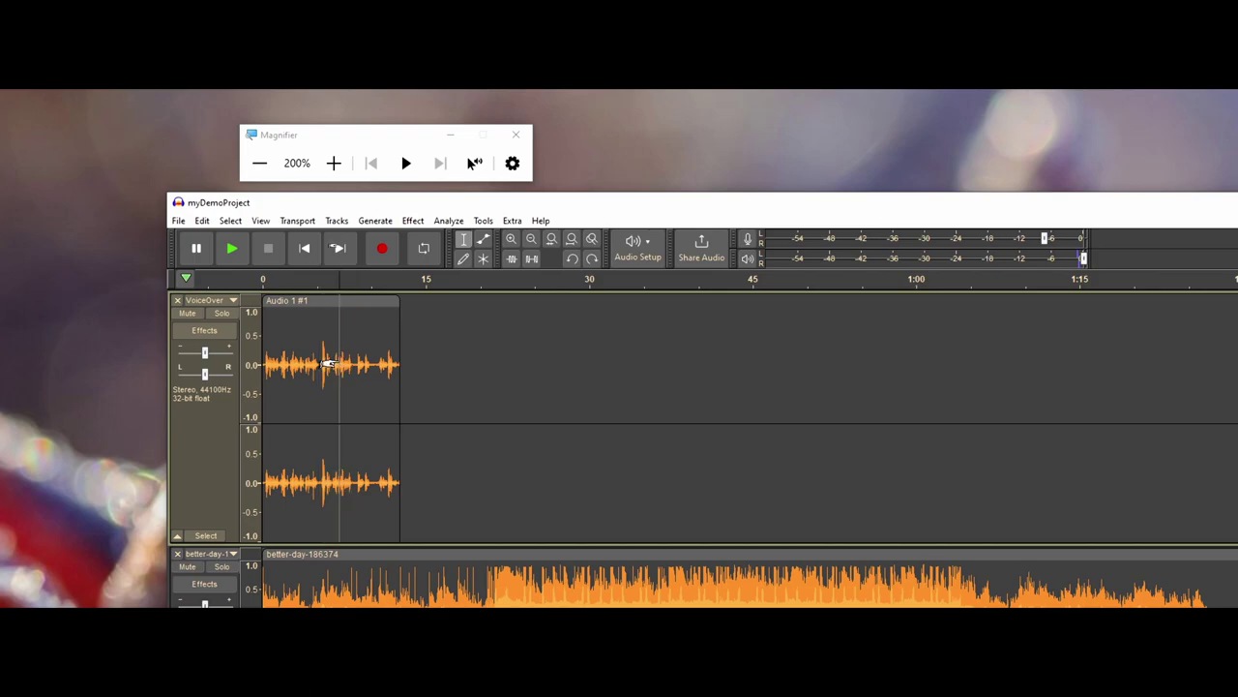
{"action": "left_click", "coordinate": [378, 355]}
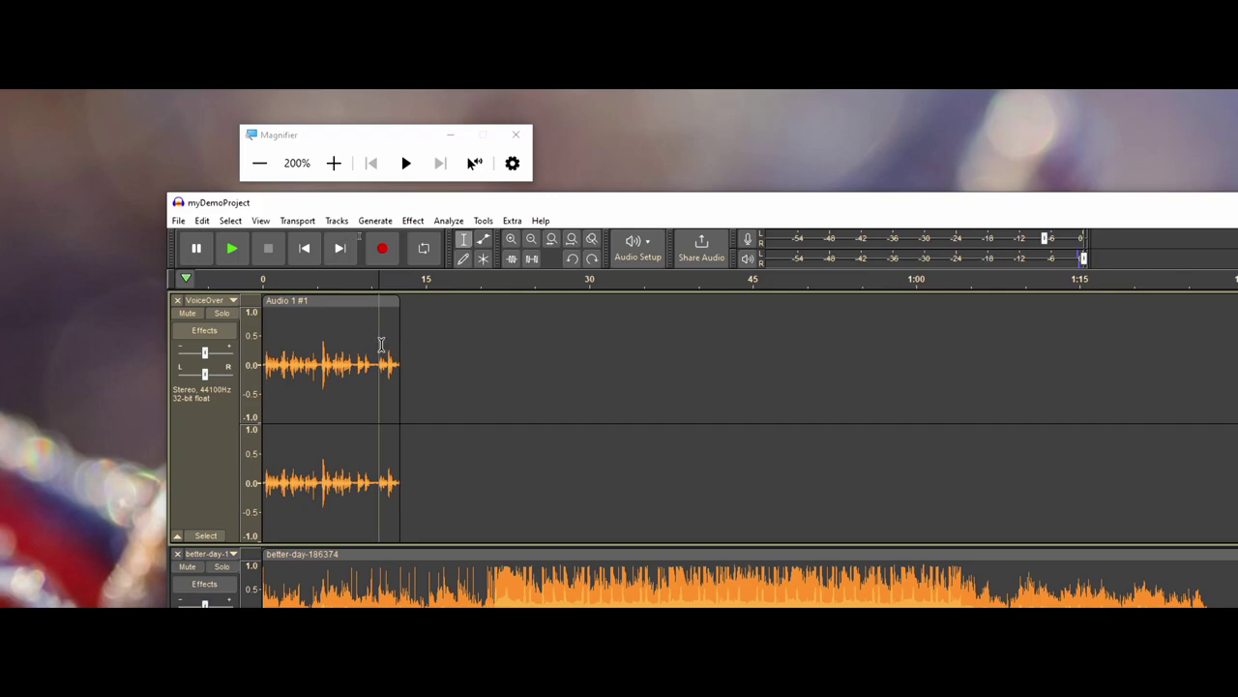
{"action": "left_click_drag", "start_coordinate": [381, 345], "coordinate": [399, 346]}
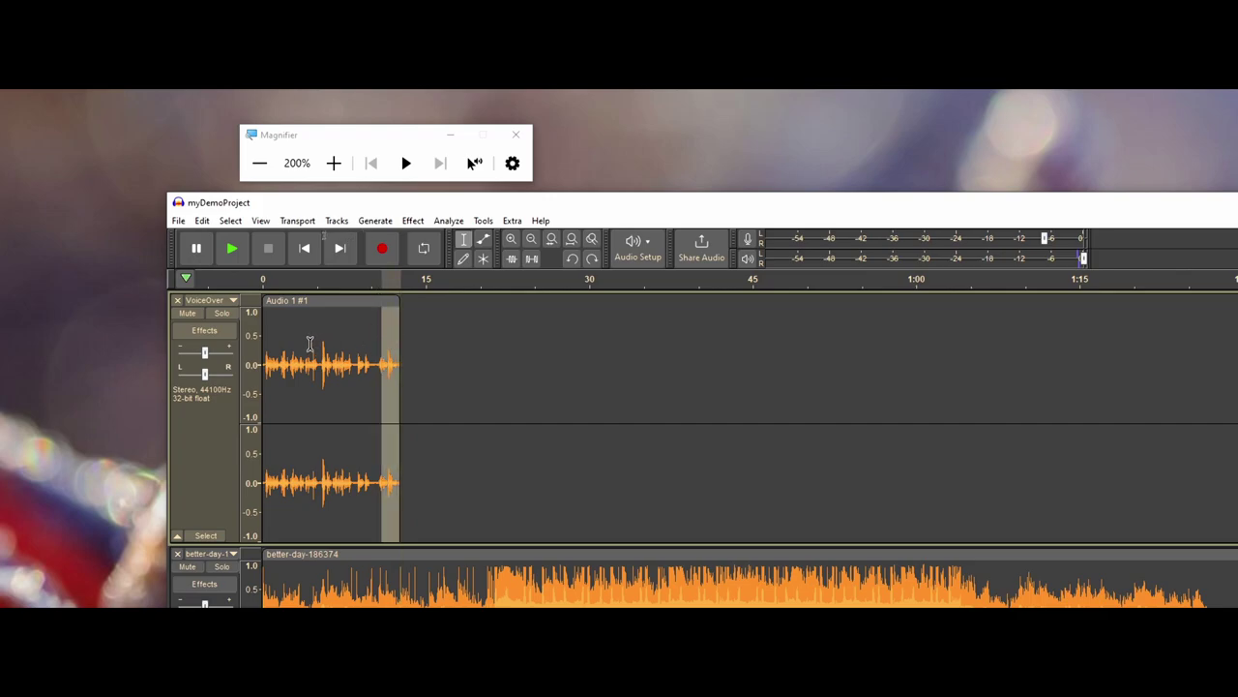
{"action": "left_click_drag", "start_coordinate": [309, 344], "coordinate": [357, 346]}
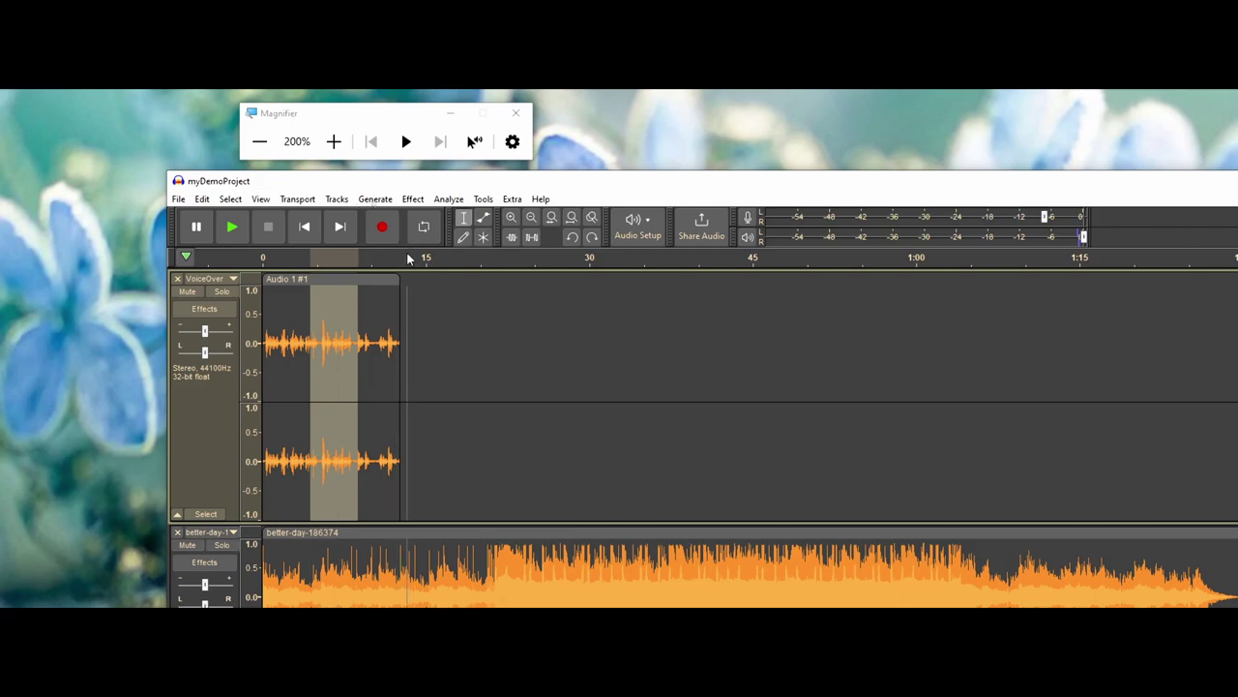
{"action": "left_click", "coordinate": [319, 260]}
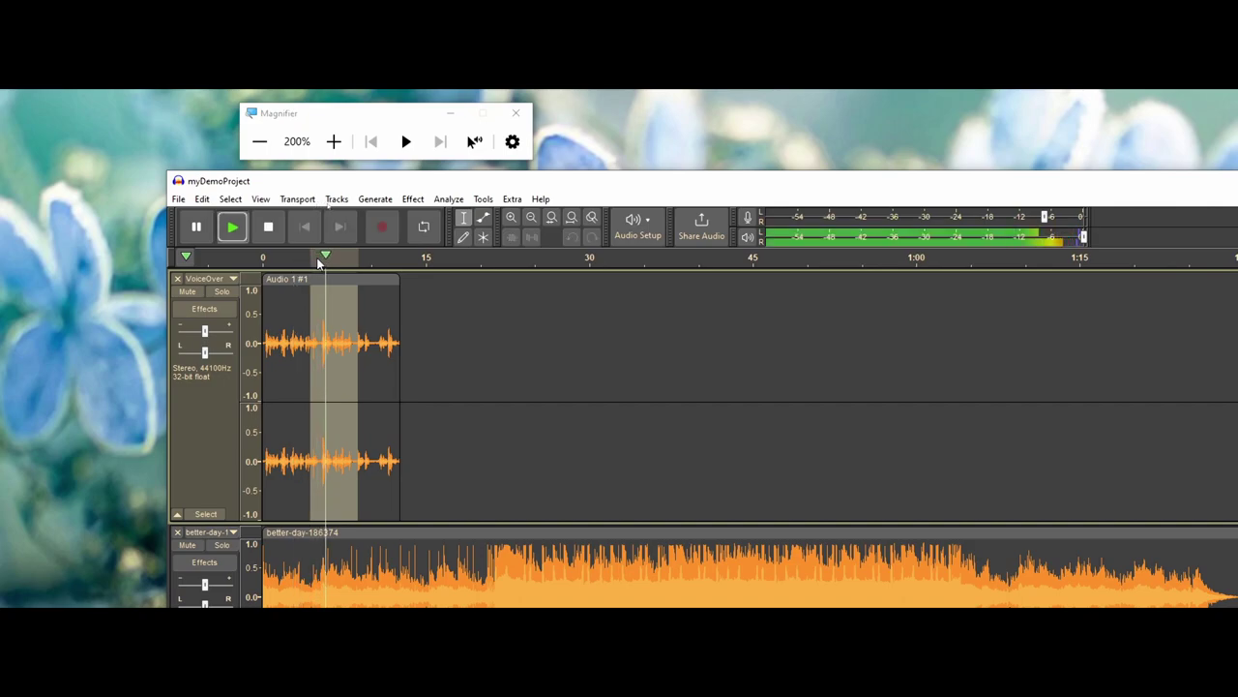
{"action": "left_click", "coordinate": [320, 261]}
{"action": "left_click_drag", "start_coordinate": [320, 263], "coordinate": [374, 263]}
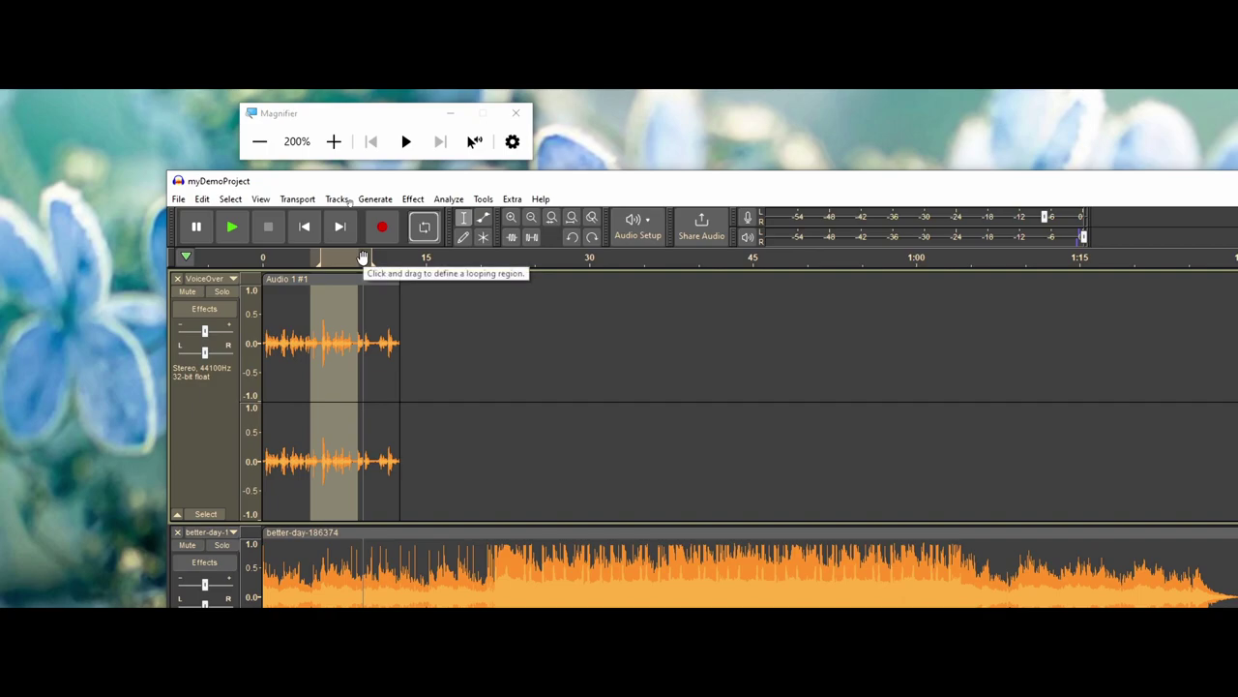
{"action": "right_click", "coordinate": [364, 259]}
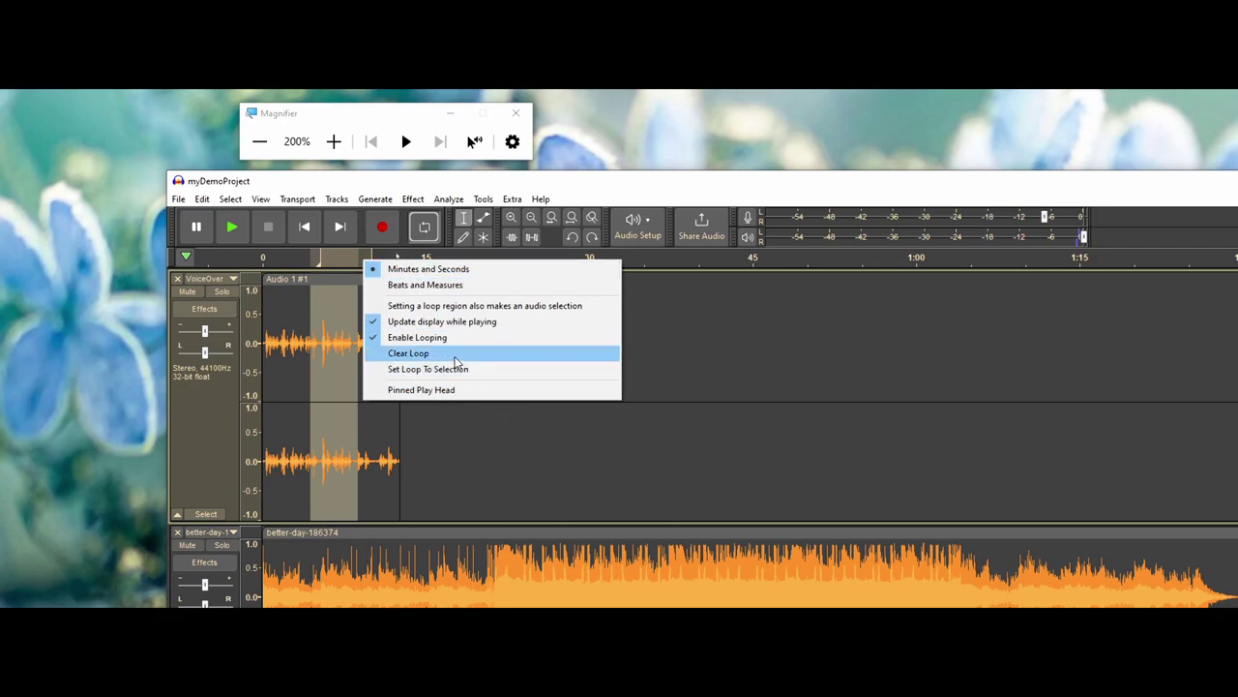
{"action": "left_click", "coordinate": [455, 356]}
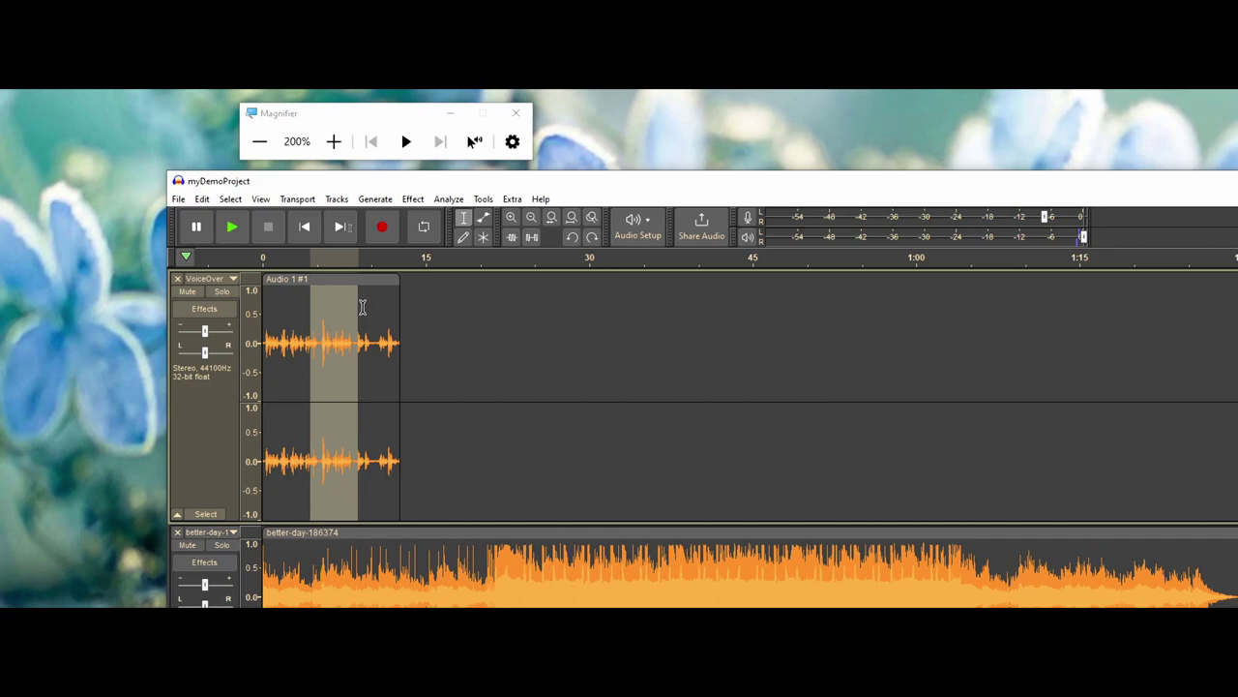
Step: Use the Selection Tool (F1) to select the voiceover clip from about 8.5 s to its end near 12.5 s
{"action": "right_click", "coordinate": [338, 332]}
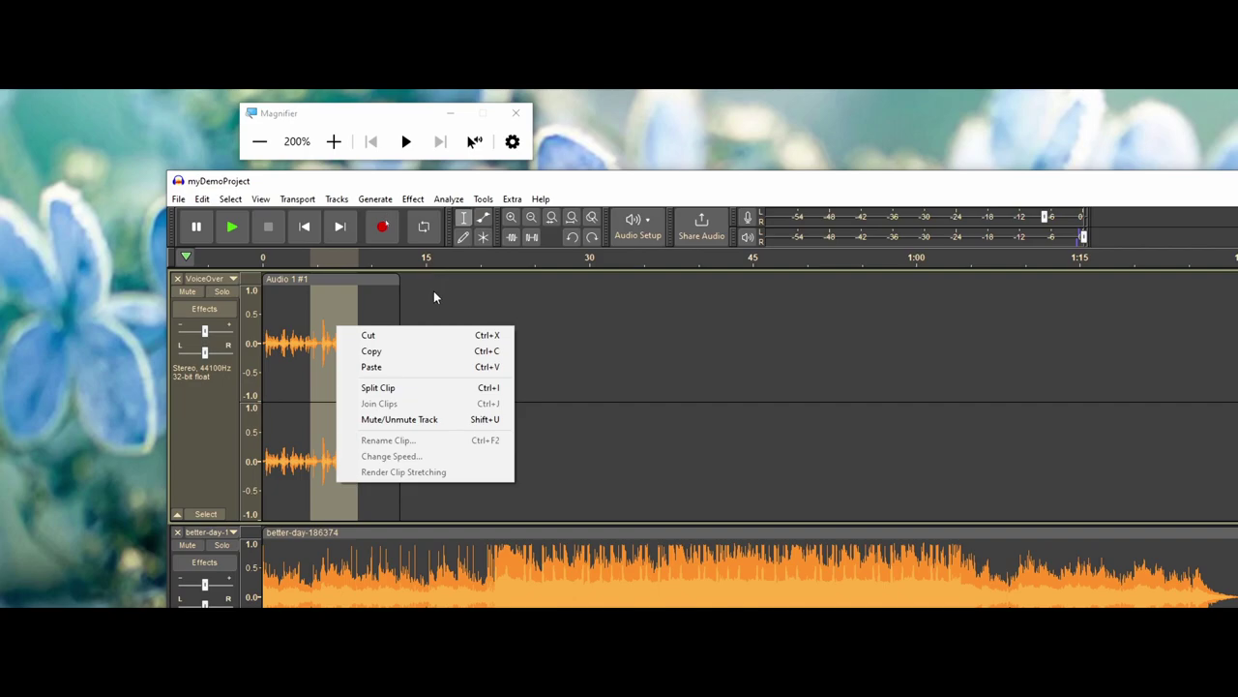
{"action": "left_click", "coordinate": [436, 295]}
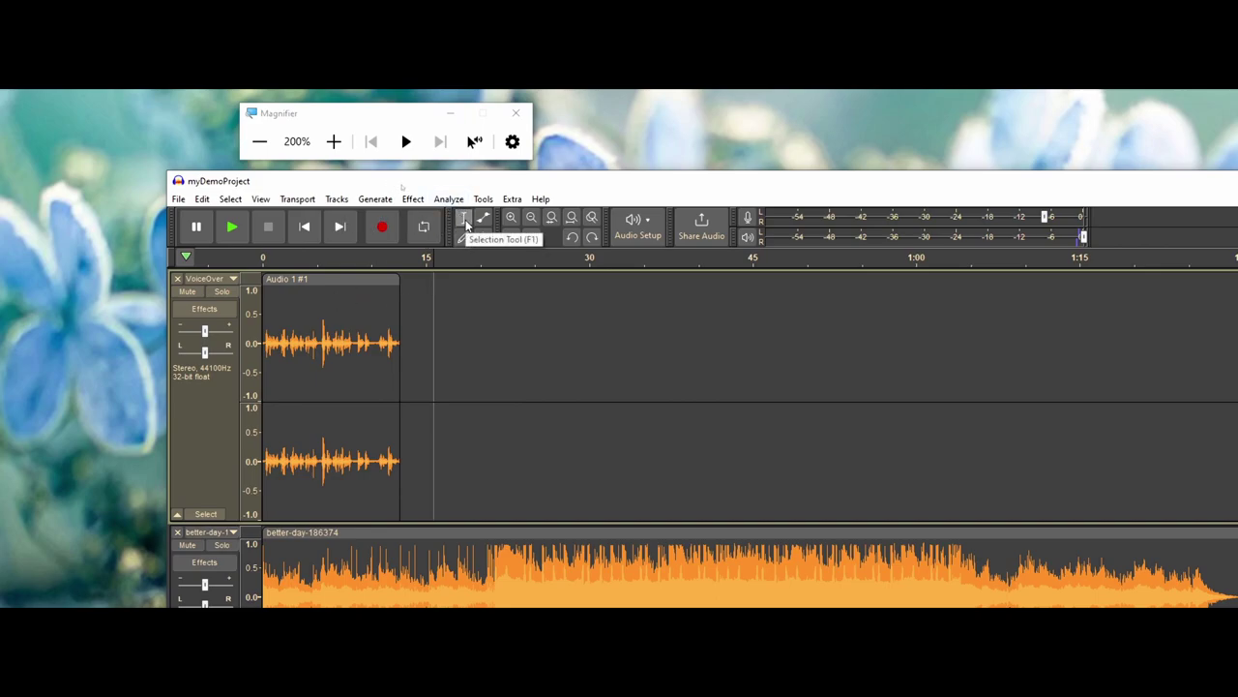
{"action": "left_click", "coordinate": [463, 224]}
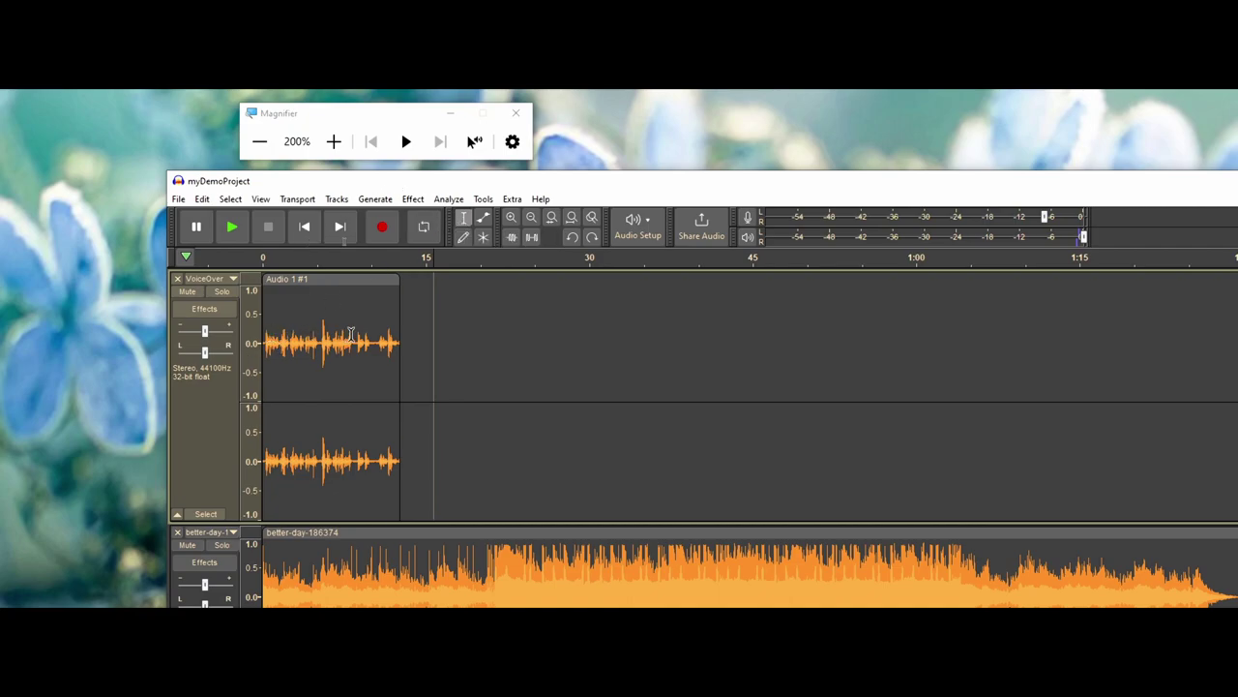
{"action": "left_click_drag", "start_coordinate": [354, 335], "coordinate": [400, 331]}
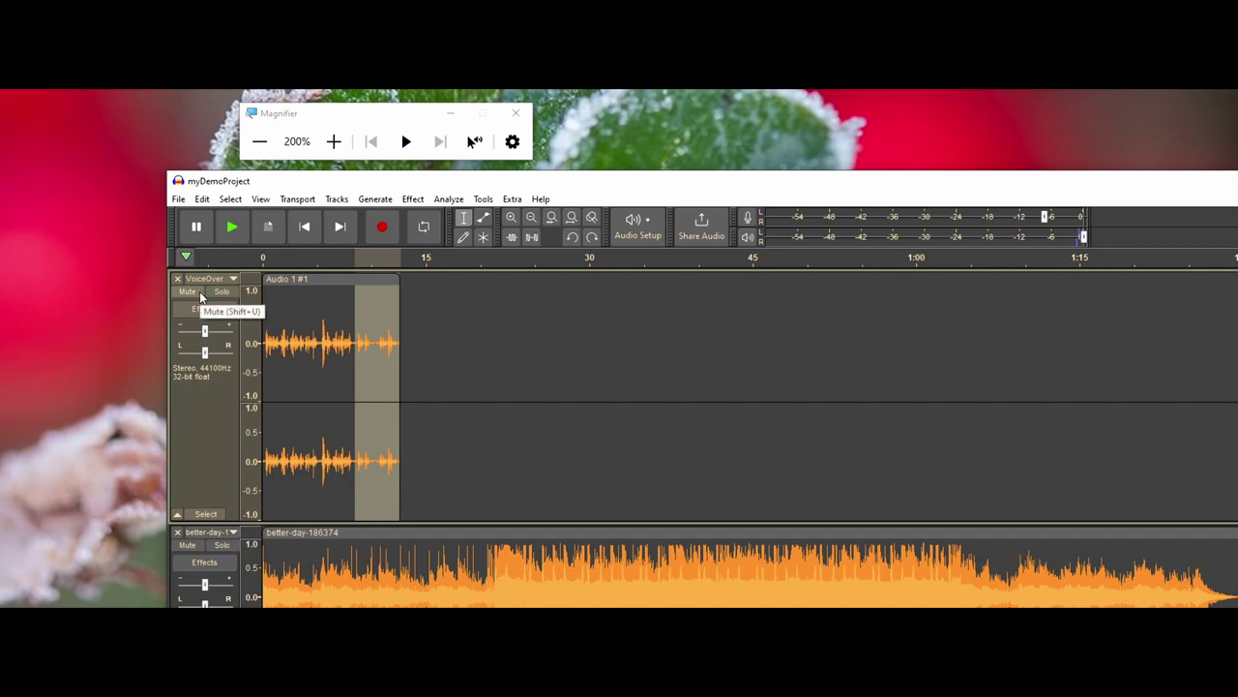
{"action": "left_click", "coordinate": [189, 292]}
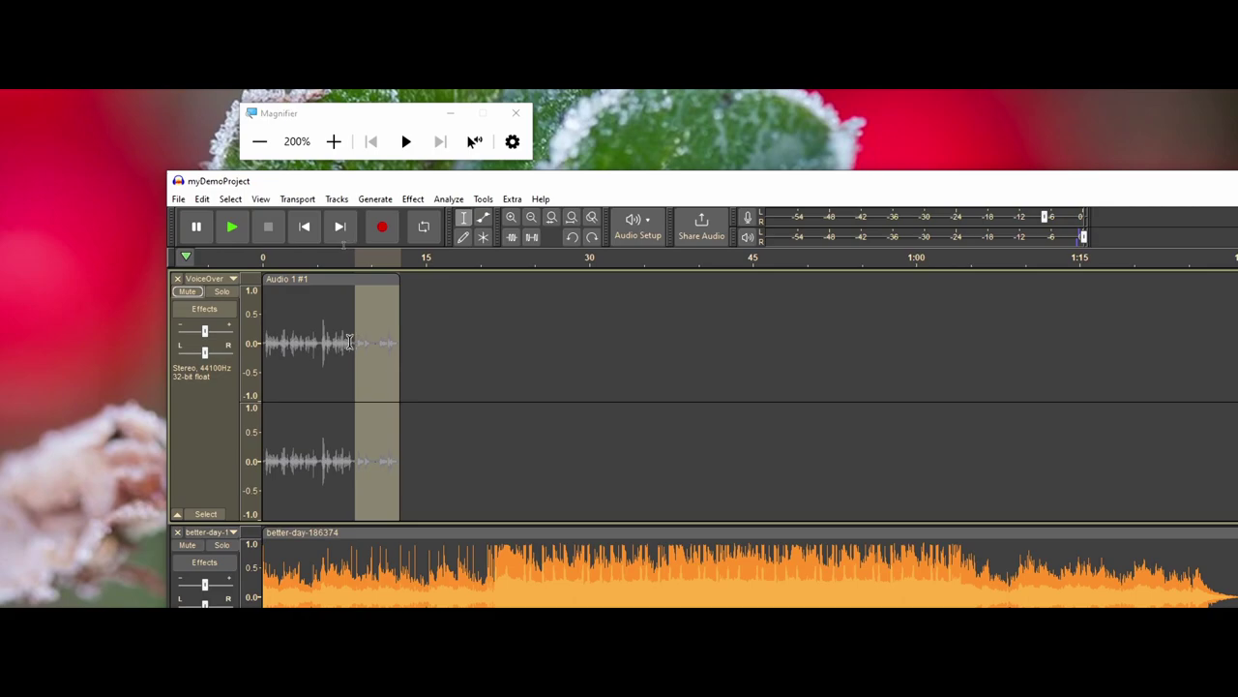
{"action": "left_click", "coordinate": [180, 291]}
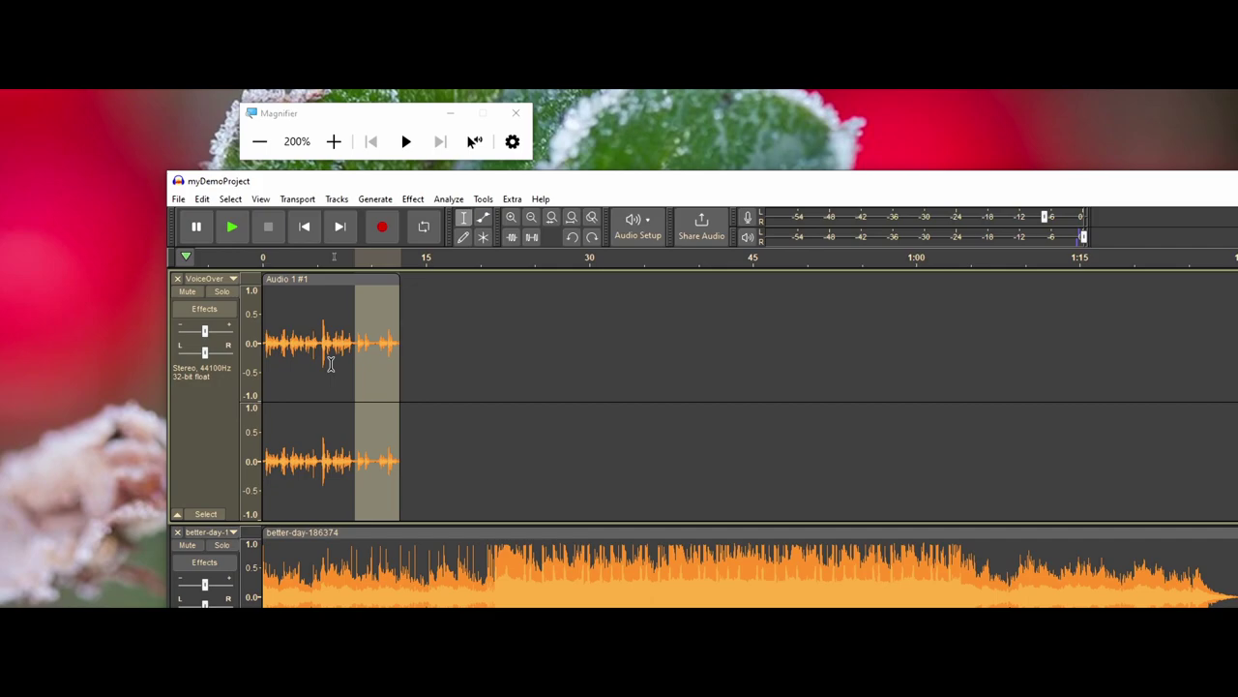
{"action": "key", "text": "Delete"}
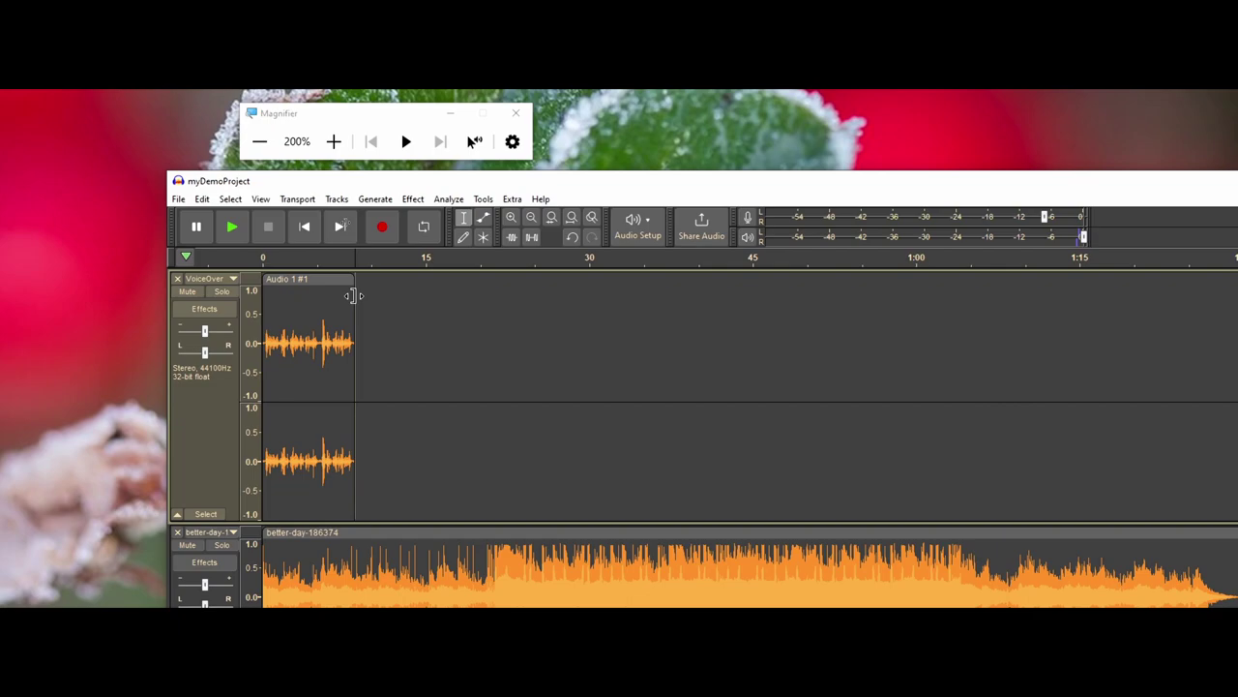
{"action": "mouse_move", "coordinate": [355, 295]}
{"action": "left_mouse_down"}
{"action": "mouse_move", "coordinate": [316, 298]}
{"action": "mouse_move", "coordinate": [360, 291]}
{"action": "left_mouse_up"}
{"action": "key", "text": "ctrl+z"}
{"action": "key", "text": "ctrl+z"}
{"action": "key", "text": "ctrl+z"}
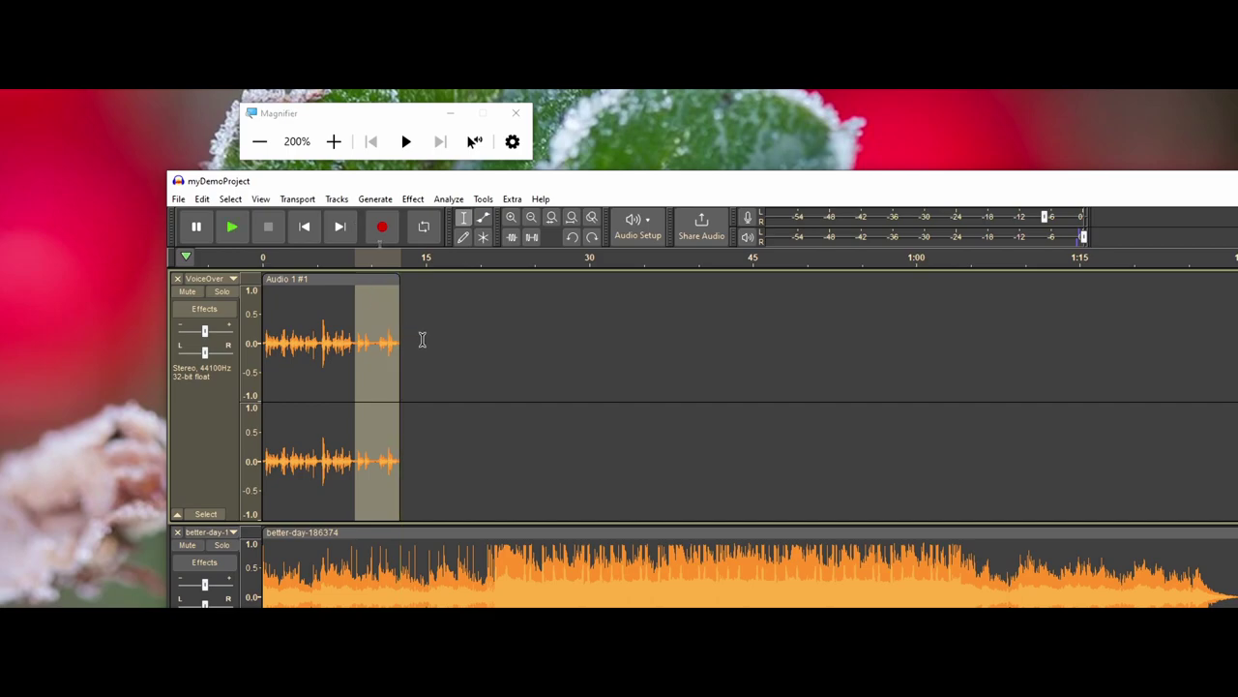
{"action": "left_click", "coordinate": [423, 339]}
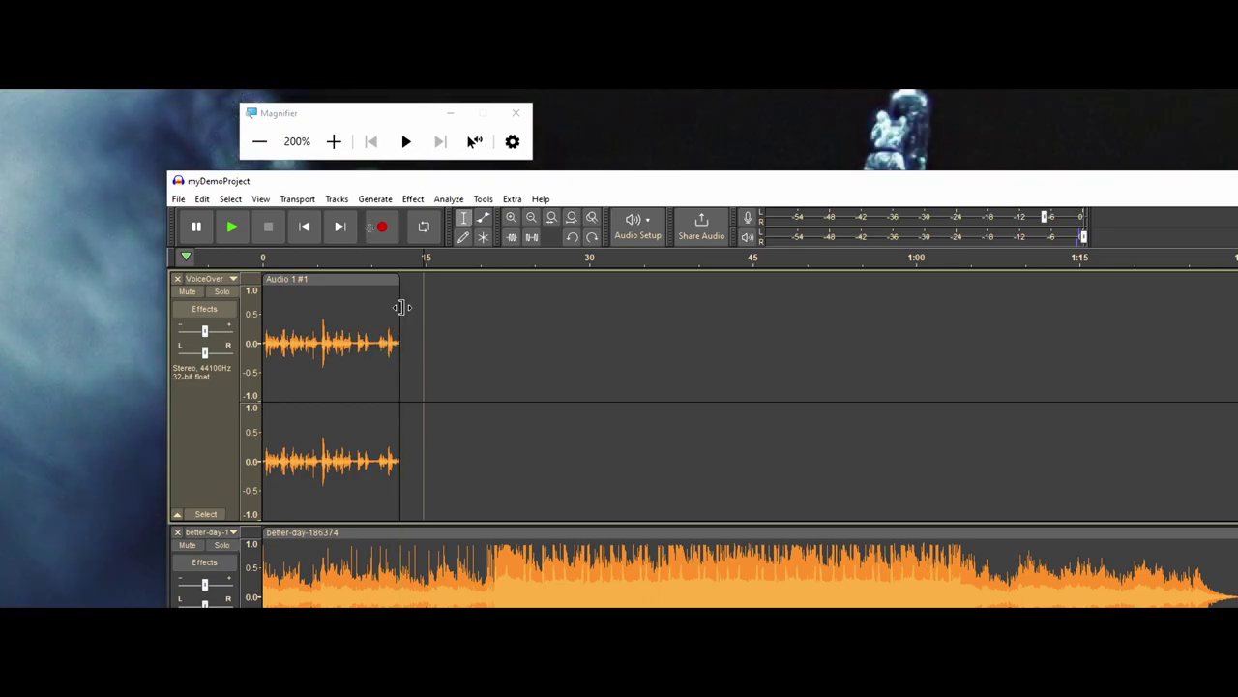
{"action": "left_click_drag", "start_coordinate": [400, 306], "coordinate": [371, 307]}
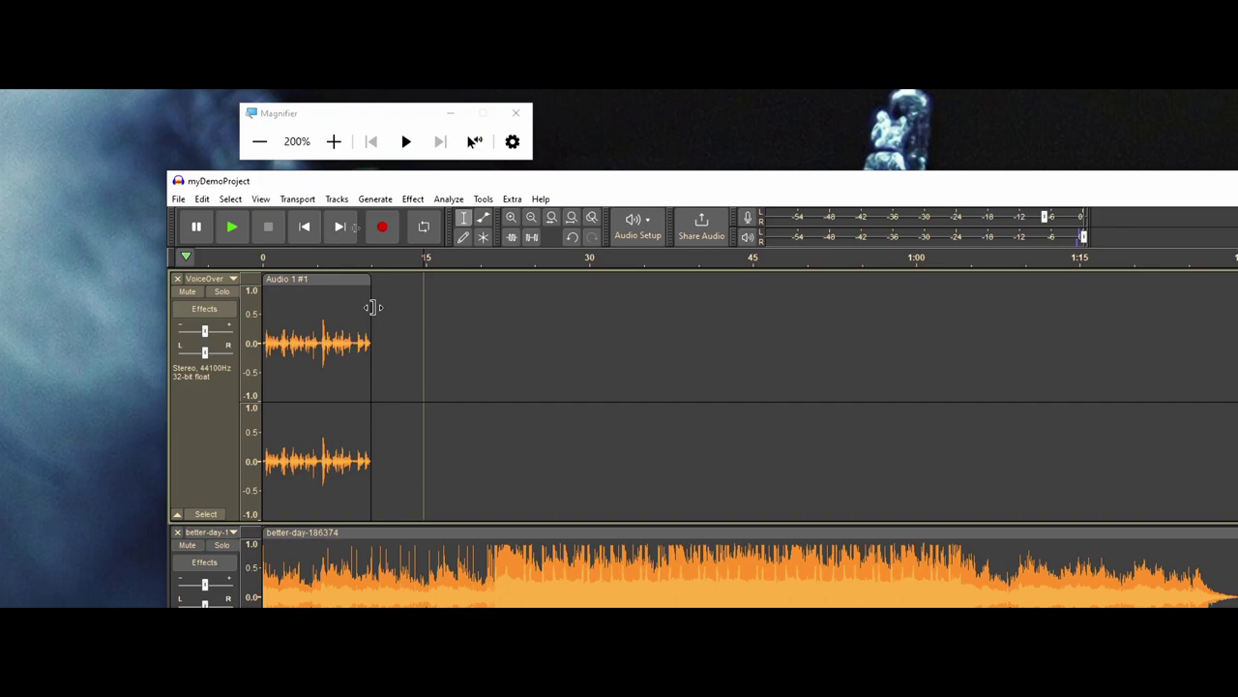
{"action": "left_click_drag", "start_coordinate": [373, 307], "coordinate": [400, 307]}
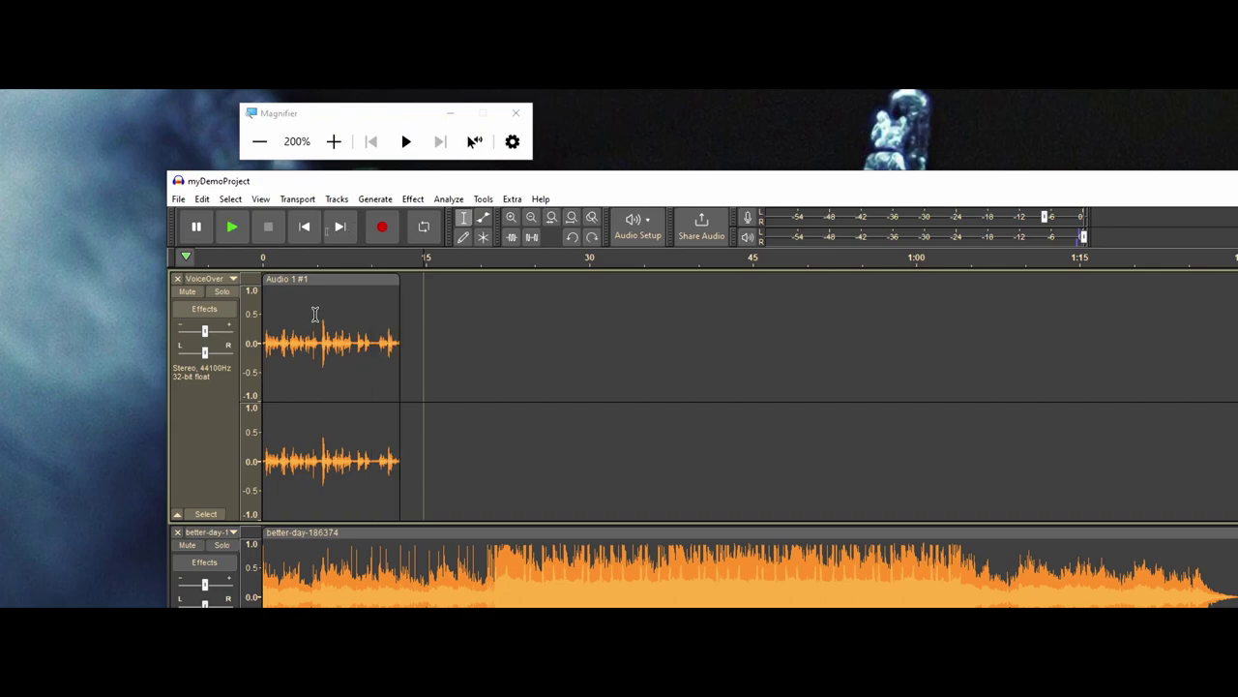
Step: Select about 5 to 8.5 seconds of the voiceover and apply Split Clip there
{"action": "left_click_drag", "start_coordinate": [319, 313], "coordinate": [354, 312]}
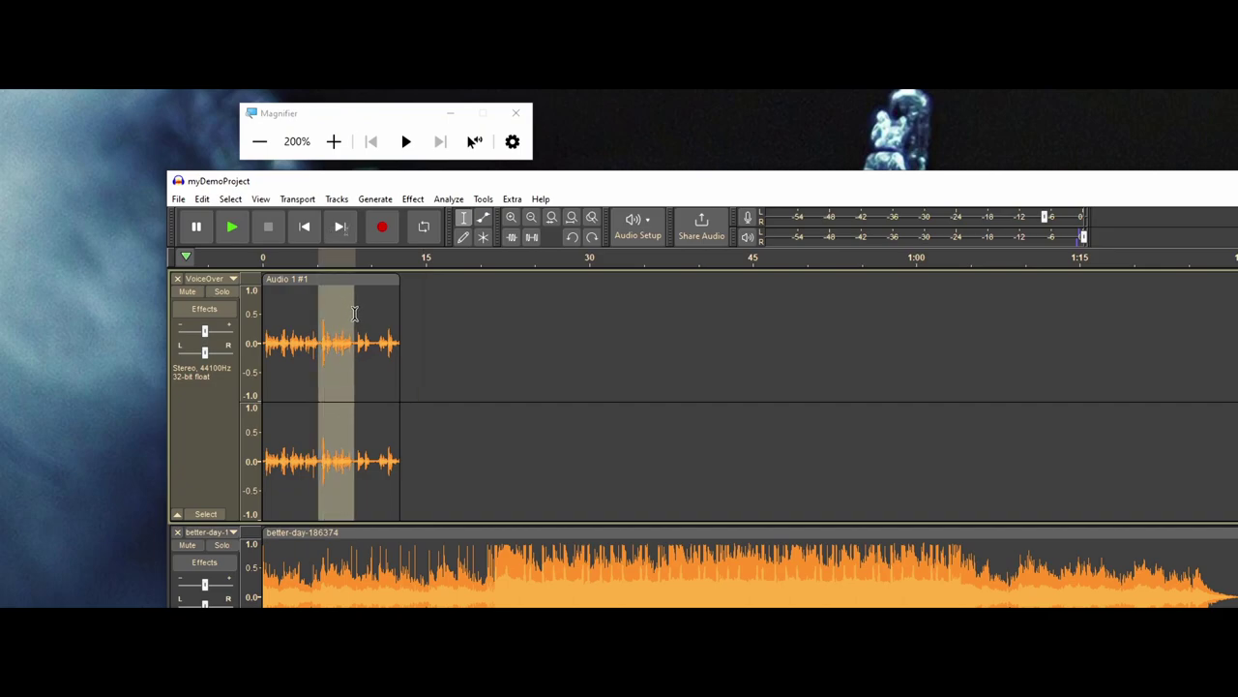
{"action": "right_click", "coordinate": [343, 322]}
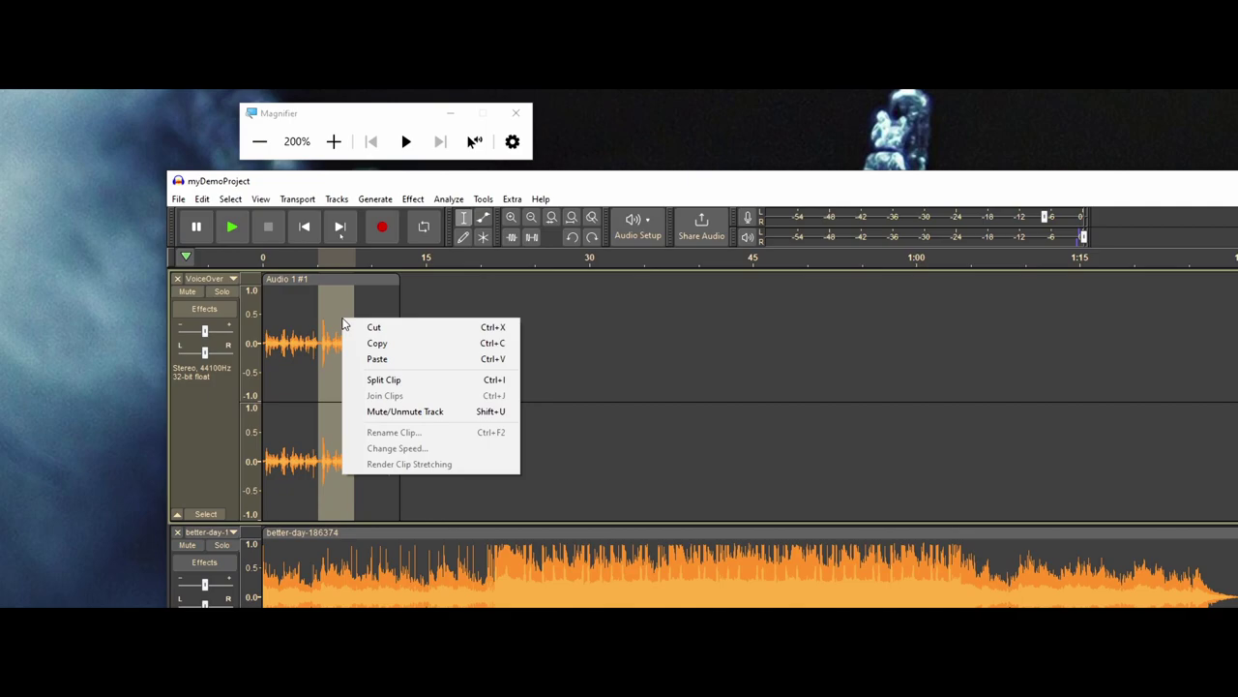
{"action": "left_click", "coordinate": [381, 382]}
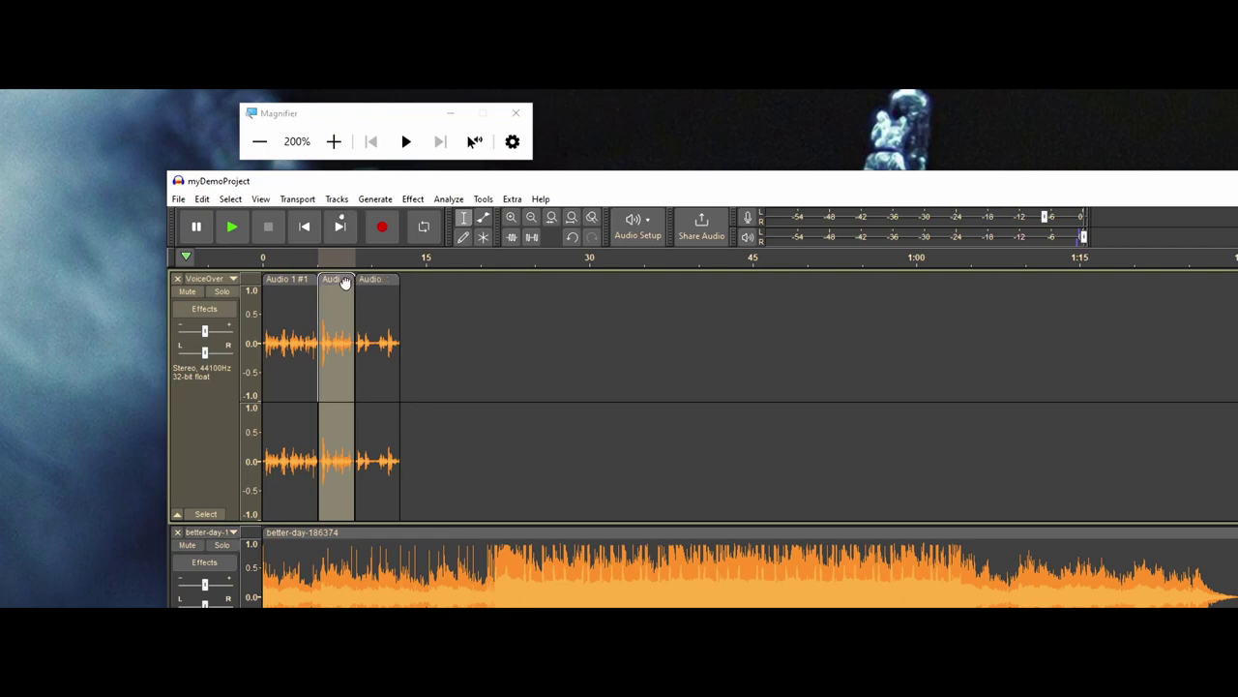
Step: Move the voiceover clips apart, putting the middle near 12–16 s and the last near 21–24 s
{"action": "left_click_drag", "start_coordinate": [420, 287], "coordinate": [494, 287]}
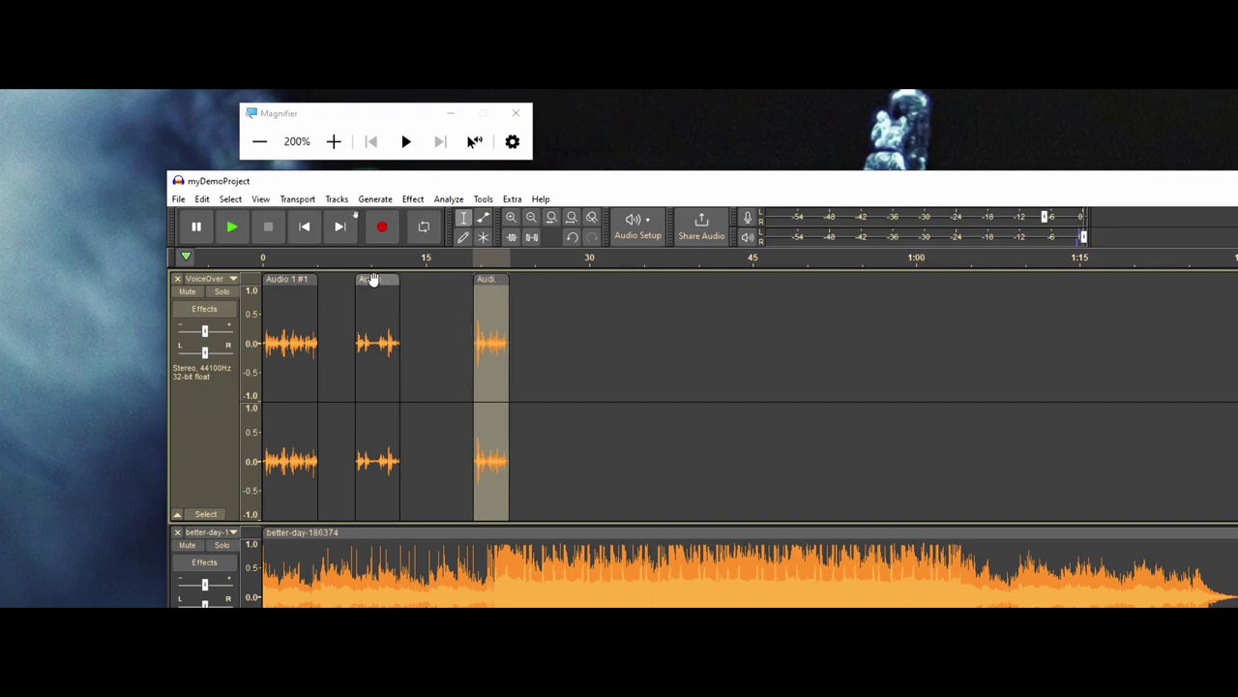
{"action": "left_click_drag", "start_coordinate": [372, 279], "coordinate": [327, 280]}
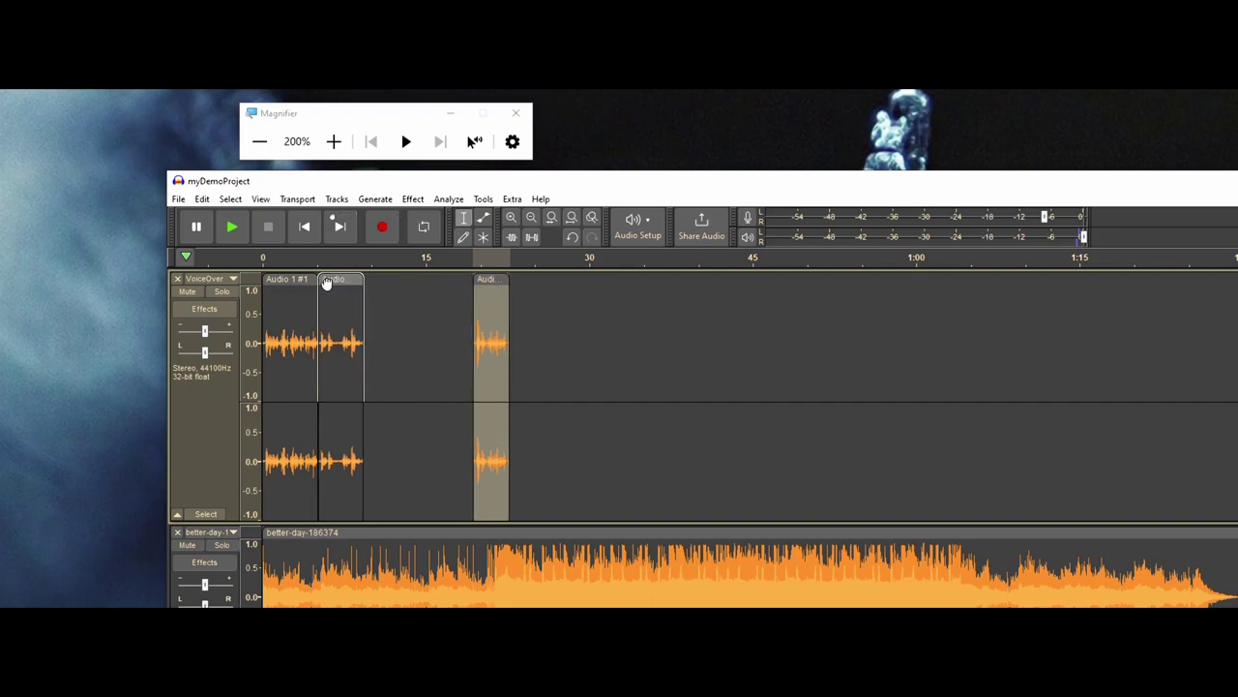
{"action": "left_click_drag", "start_coordinate": [500, 280], "coordinate": [377, 287]}
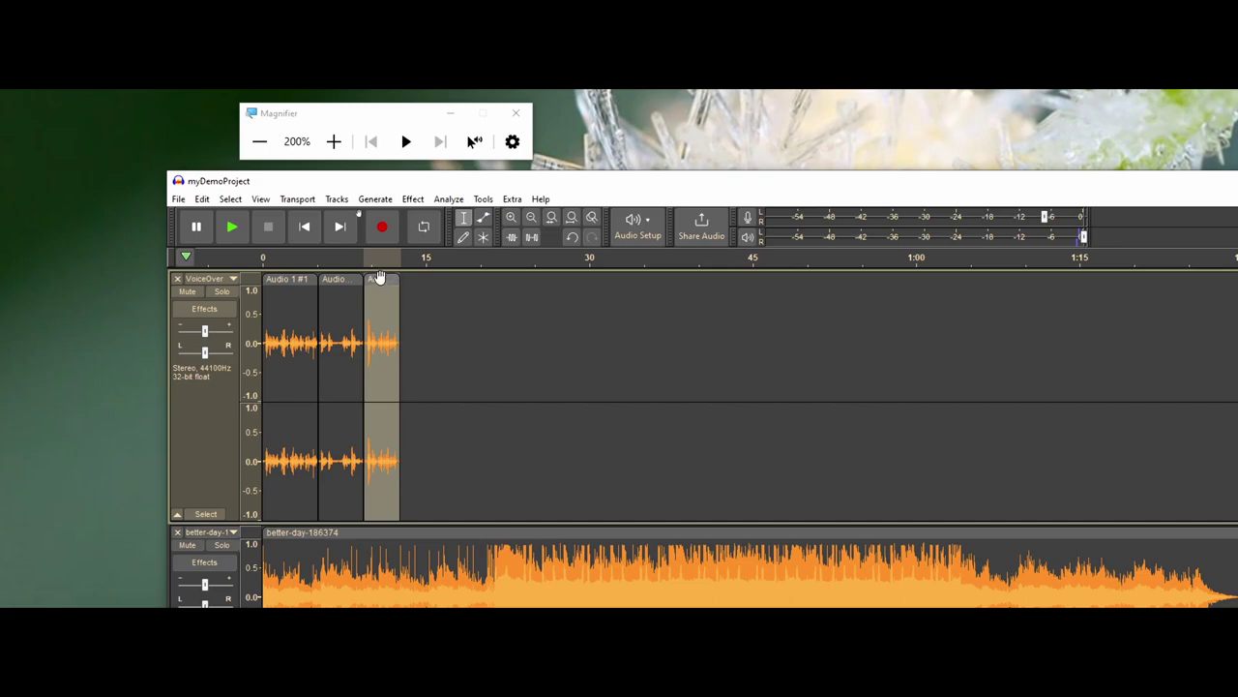
{"action": "left_click_drag", "start_coordinate": [377, 278], "coordinate": [505, 271]}
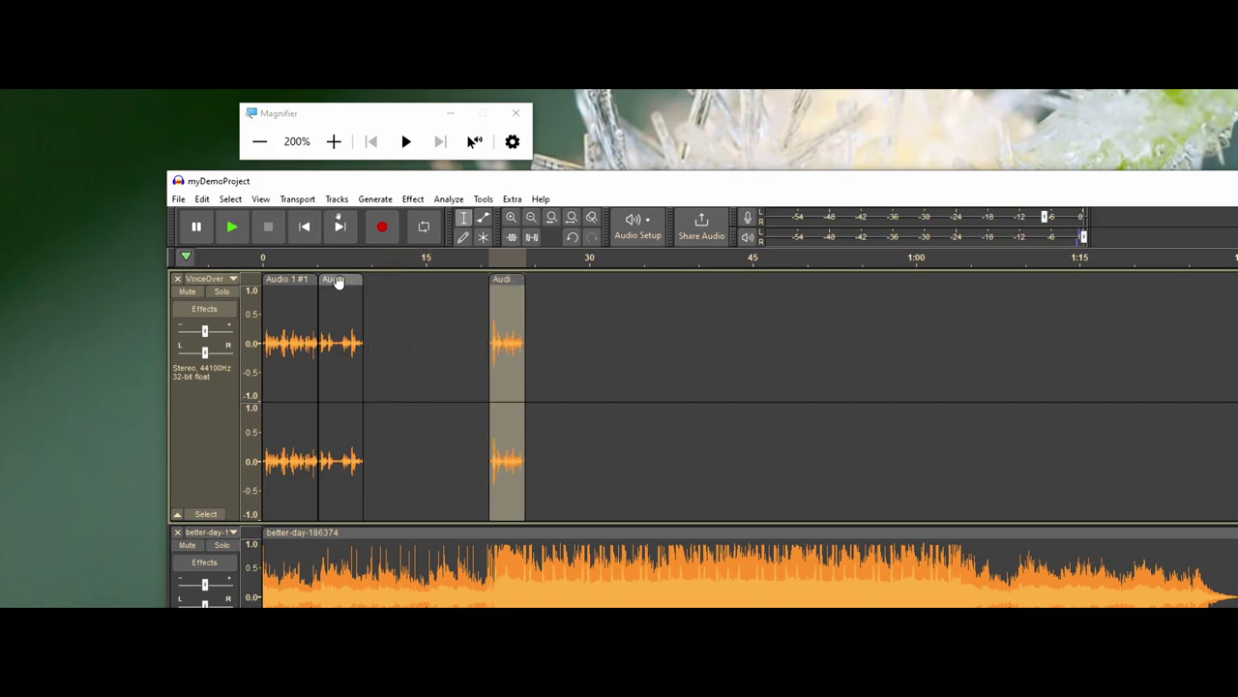
{"action": "left_click_drag", "start_coordinate": [335, 278], "coordinate": [414, 278]}
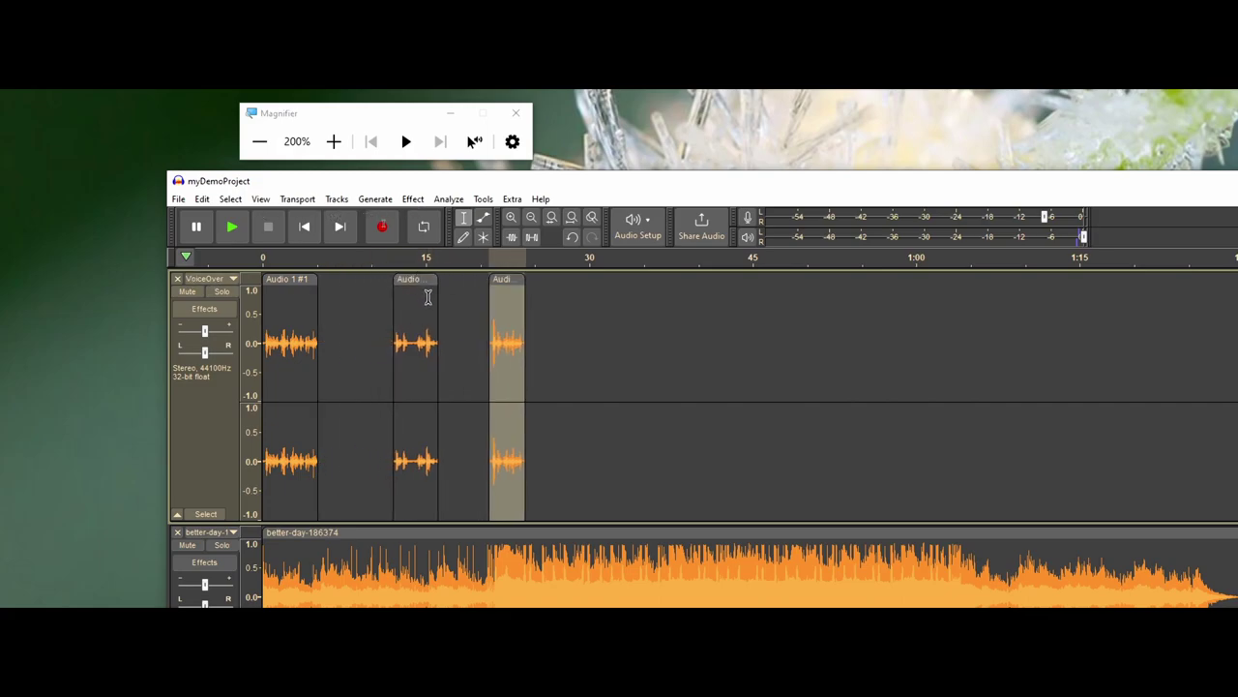
Step: Select the middle voiceover clip and toggle the VoiceOver track's Mute on and off
{"action": "left_click", "coordinate": [406, 343]}
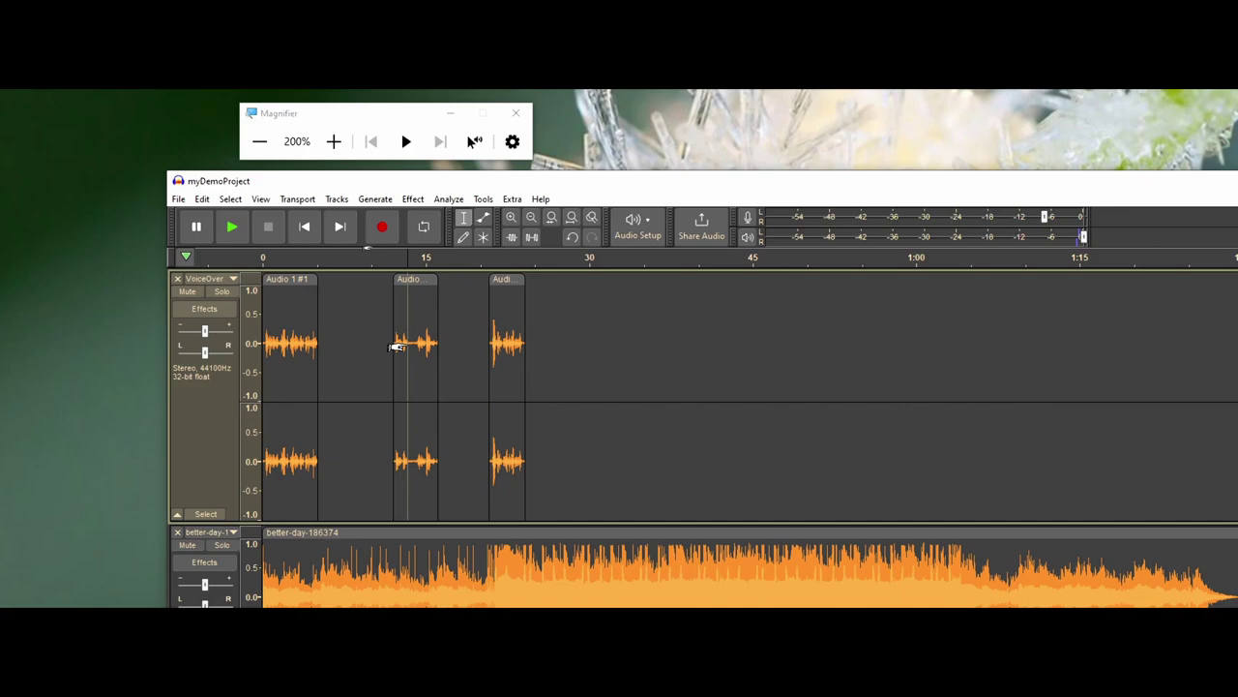
{"action": "left_click", "coordinate": [417, 278]}
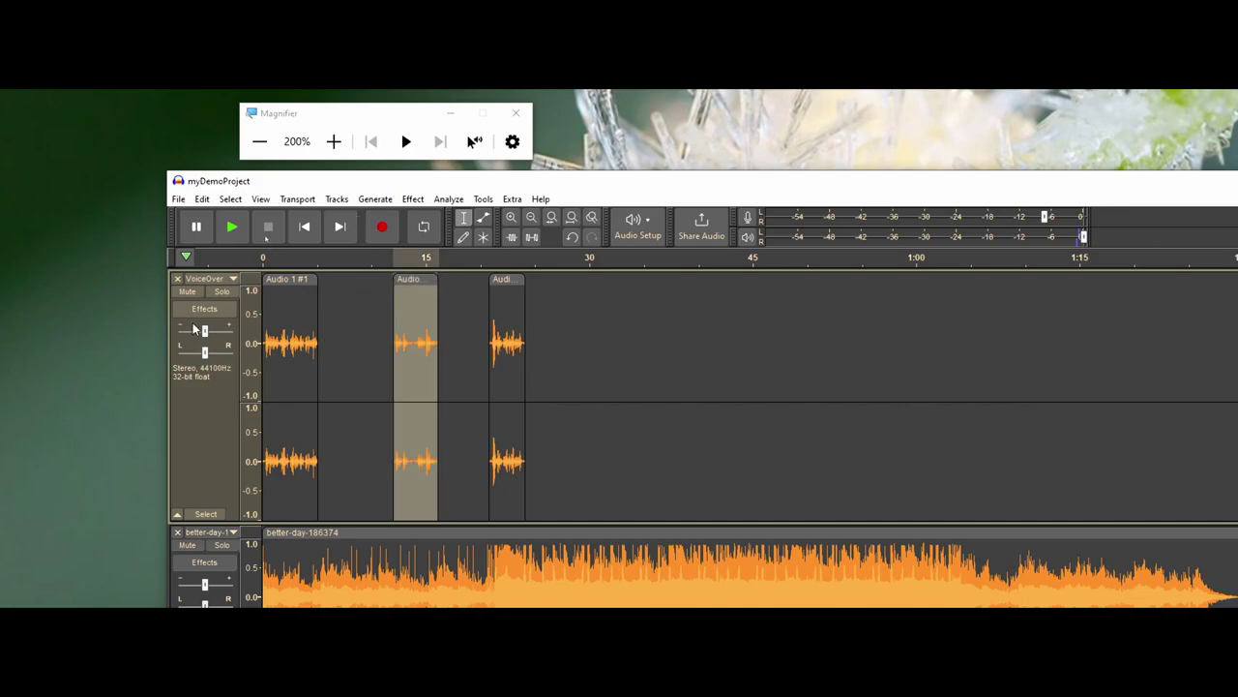
{"action": "left_click", "coordinate": [194, 294]}
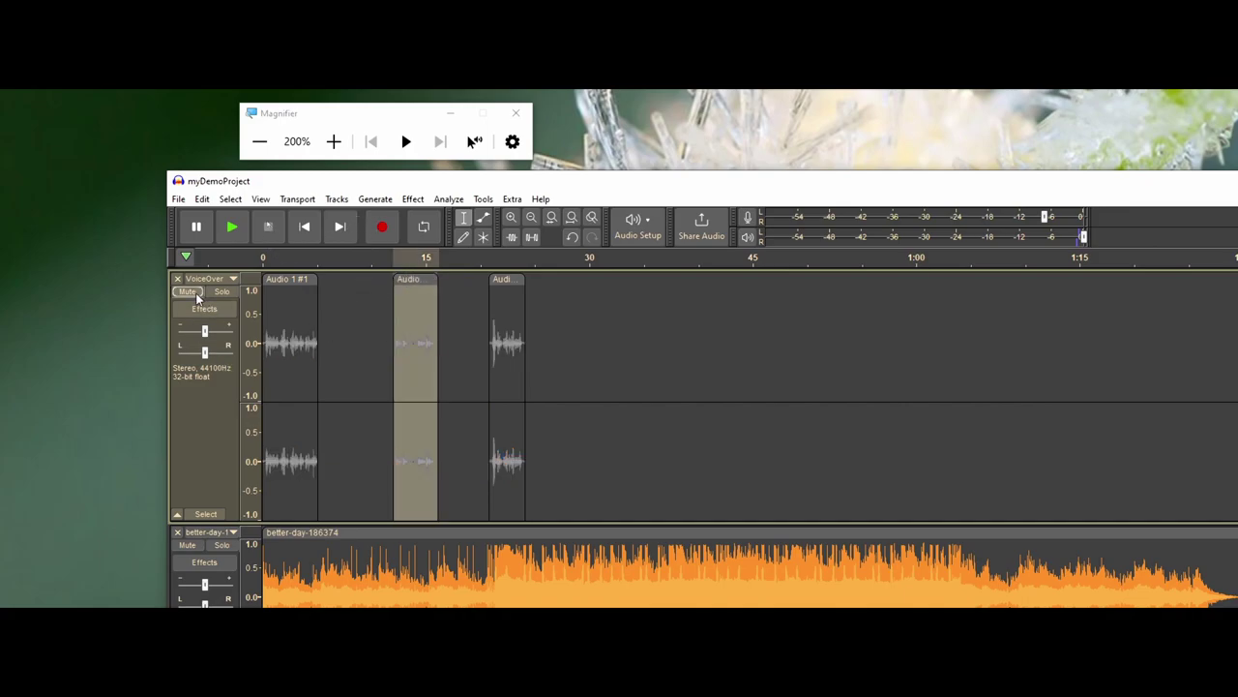
{"action": "left_click", "coordinate": [194, 293]}
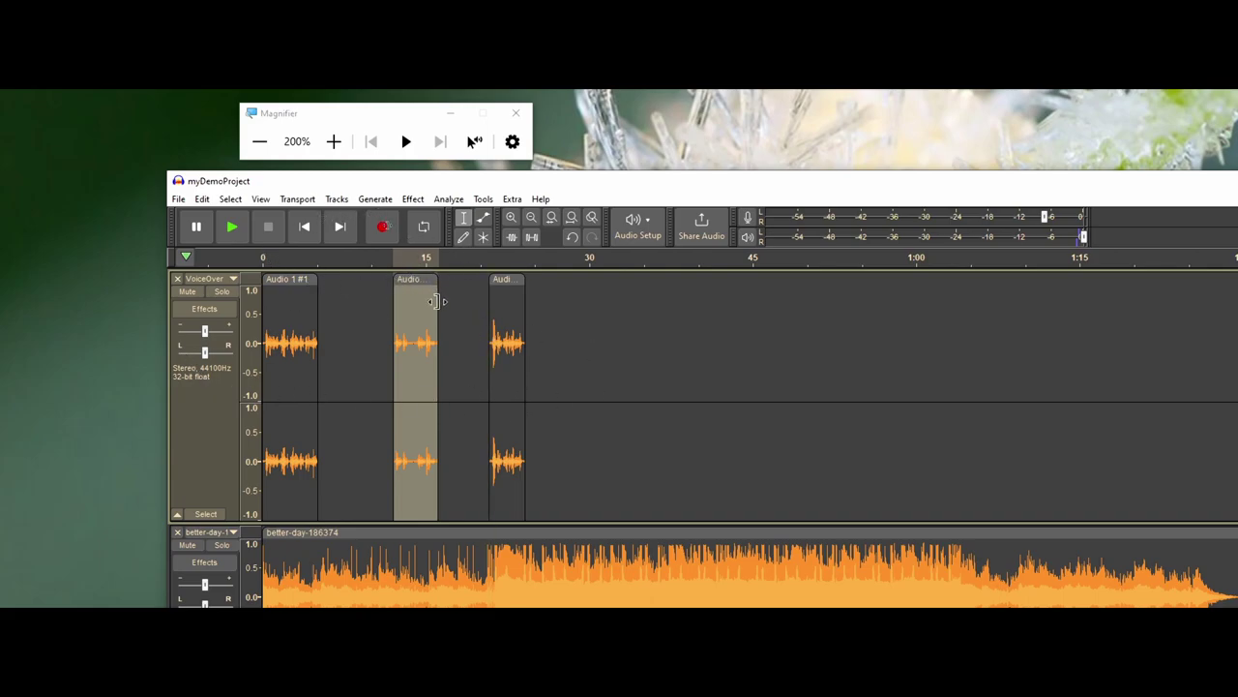
Step: Pull the middle voiceover clip's right edge left to cut off its tail
{"action": "left_click_drag", "start_coordinate": [436, 302], "coordinate": [409, 304]}
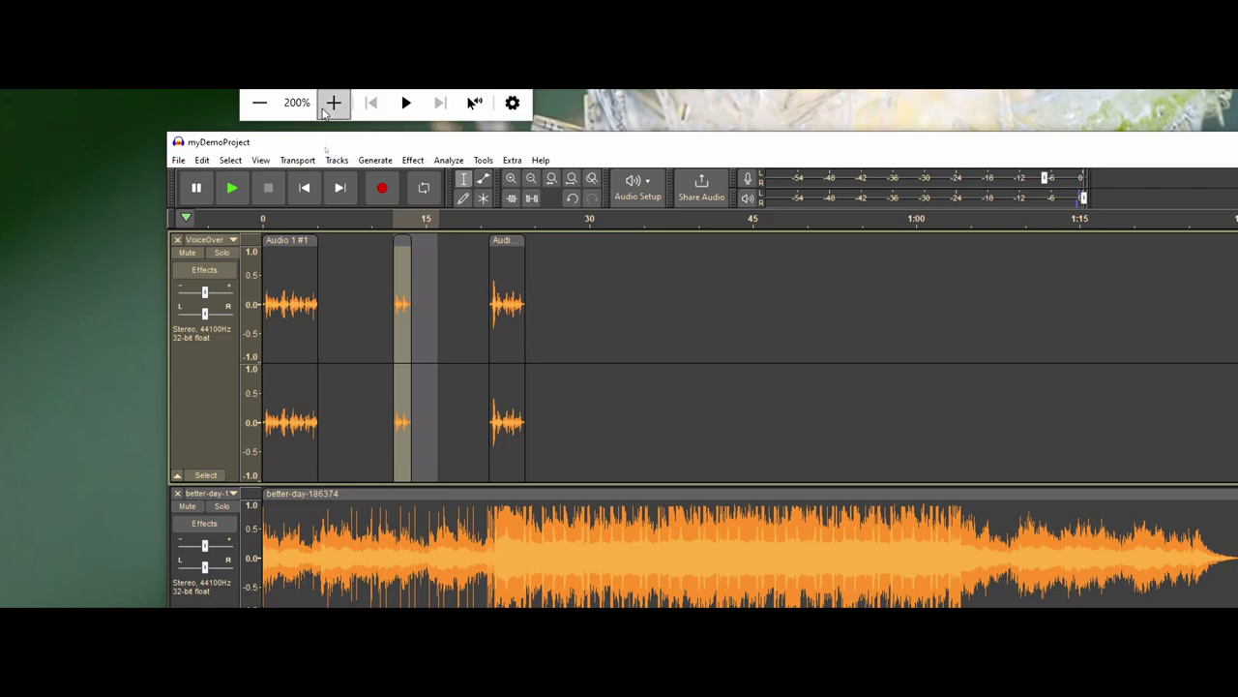
{"action": "left_click", "coordinate": [259, 103]}
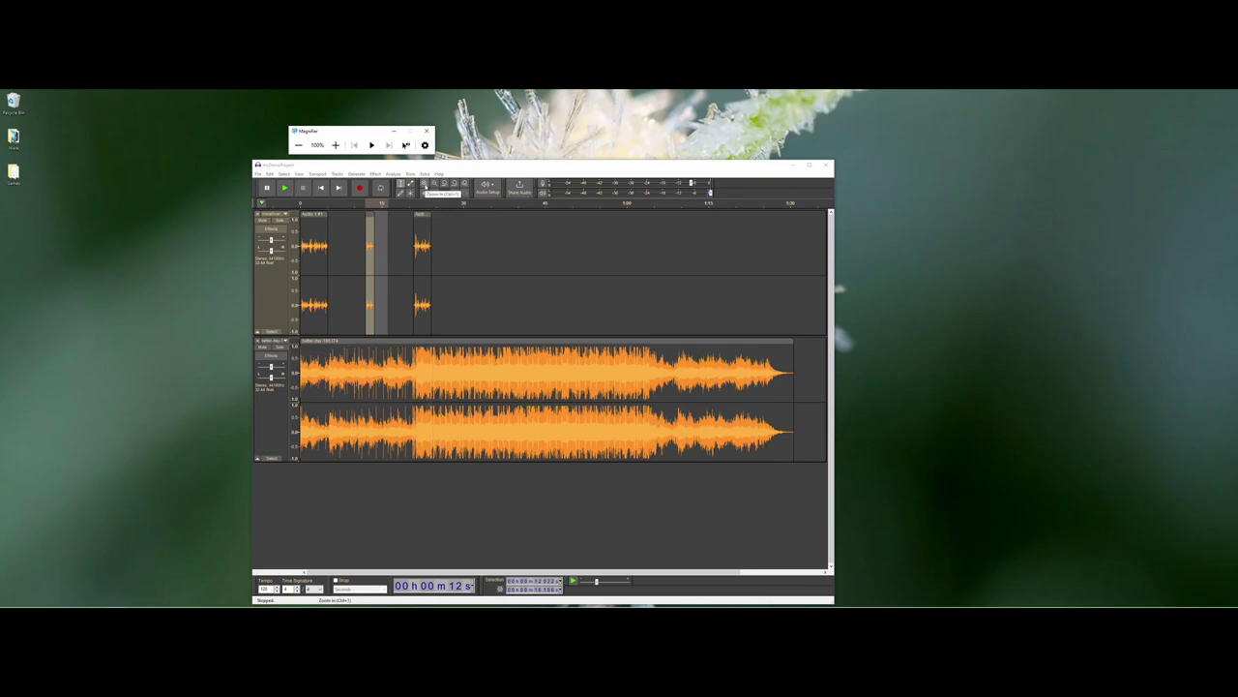
Step: Zoom in nine steps to inspect waveform detail, back out one step, and scroll the timeline left
{"action": "left_click", "coordinate": [428, 184]}
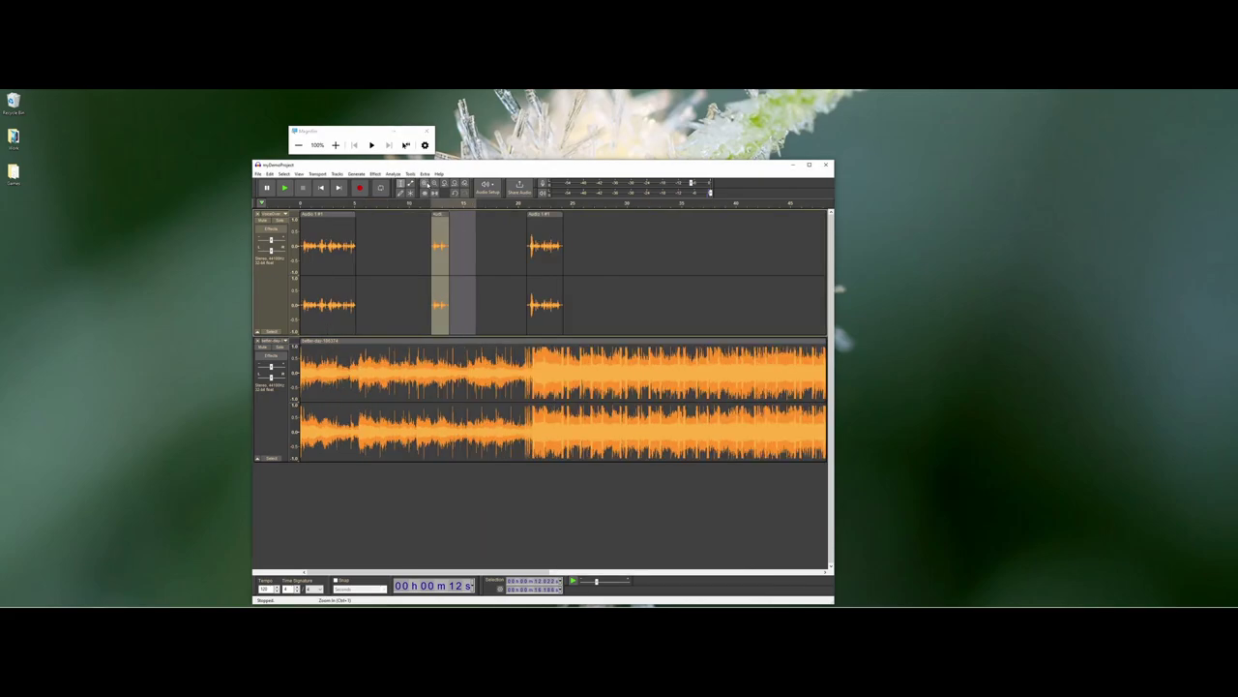
{"action": "left_click", "coordinate": [428, 184]}
{"action": "left_click", "coordinate": [429, 184]}
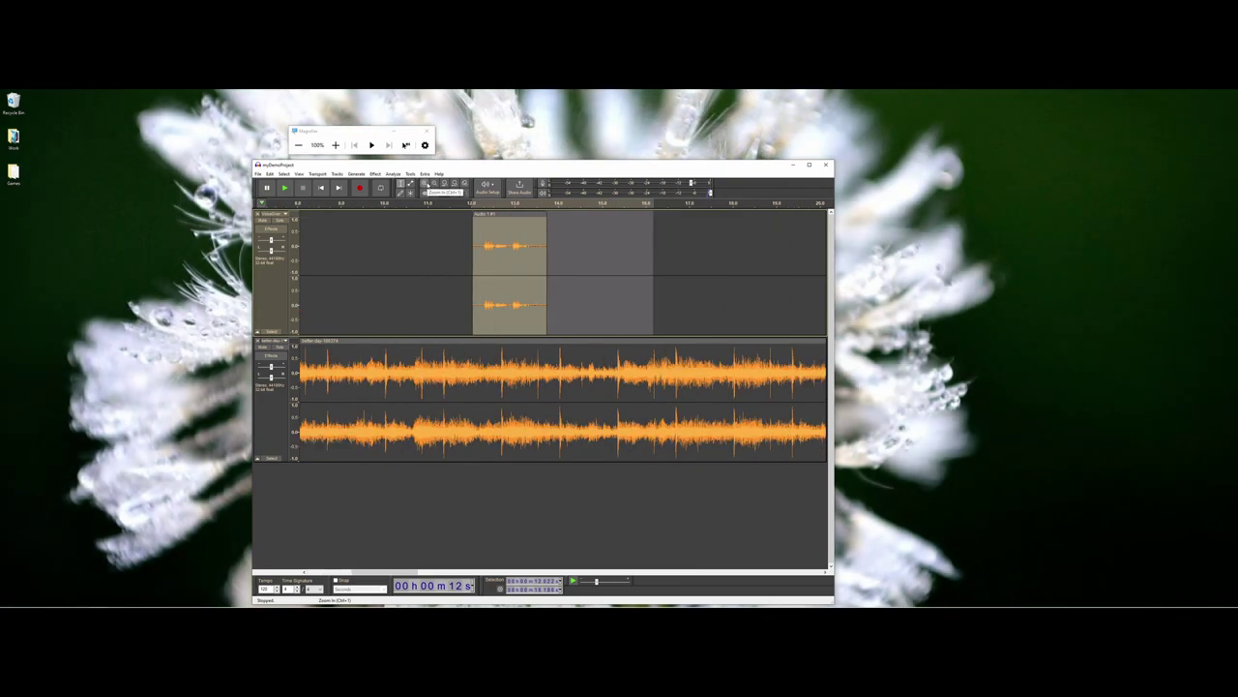
{"action": "left_click", "coordinate": [429, 184]}
{"action": "left_click", "coordinate": [429, 184]}
{"action": "left_click", "coordinate": [429, 184]}
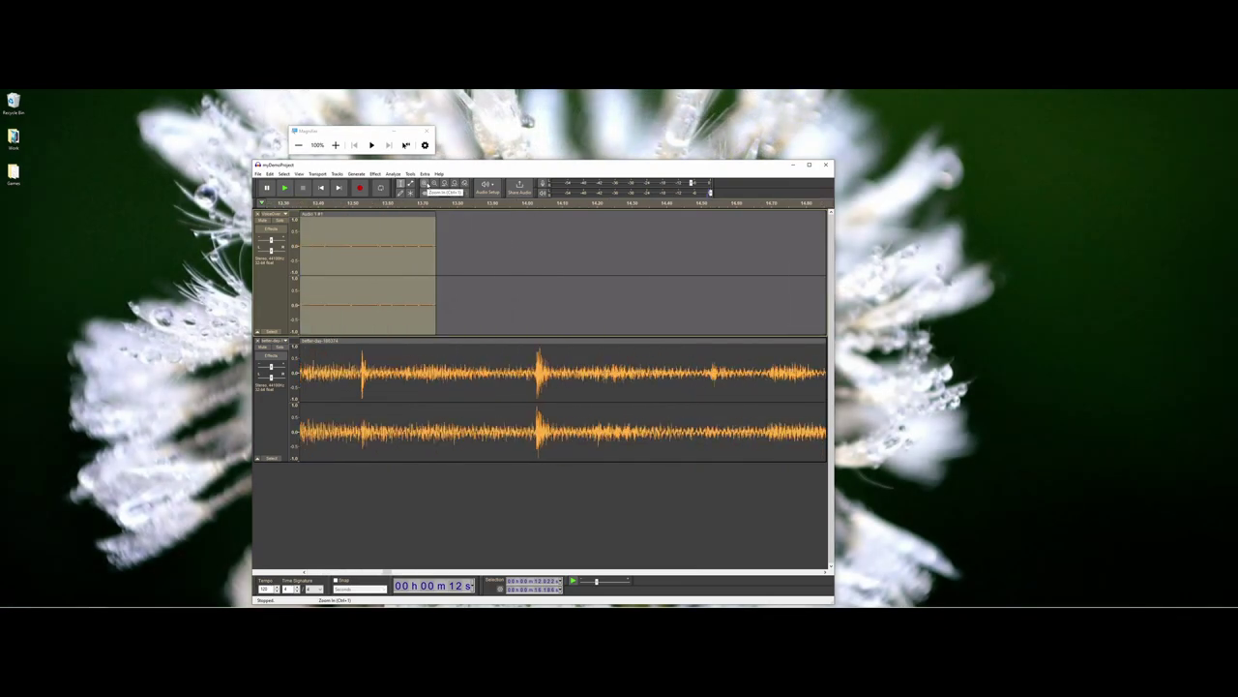
{"action": "left_click", "coordinate": [428, 183]}
{"action": "left_click", "coordinate": [428, 184]}
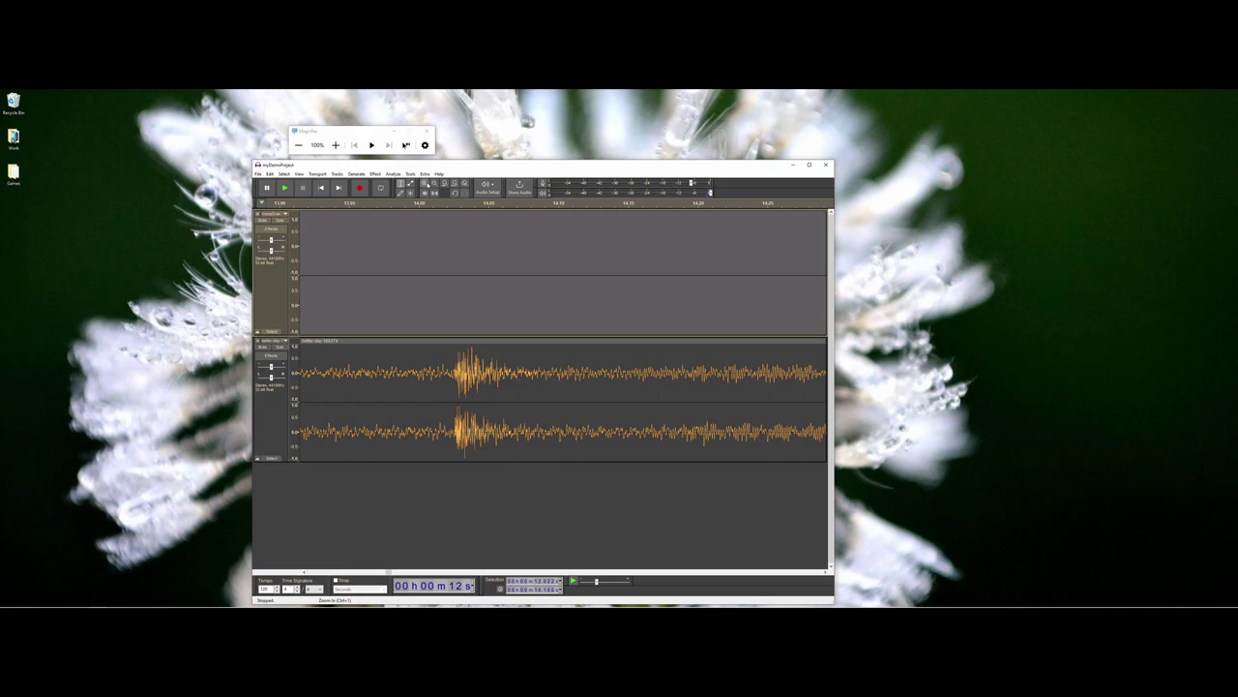
{"action": "left_click", "coordinate": [429, 184]}
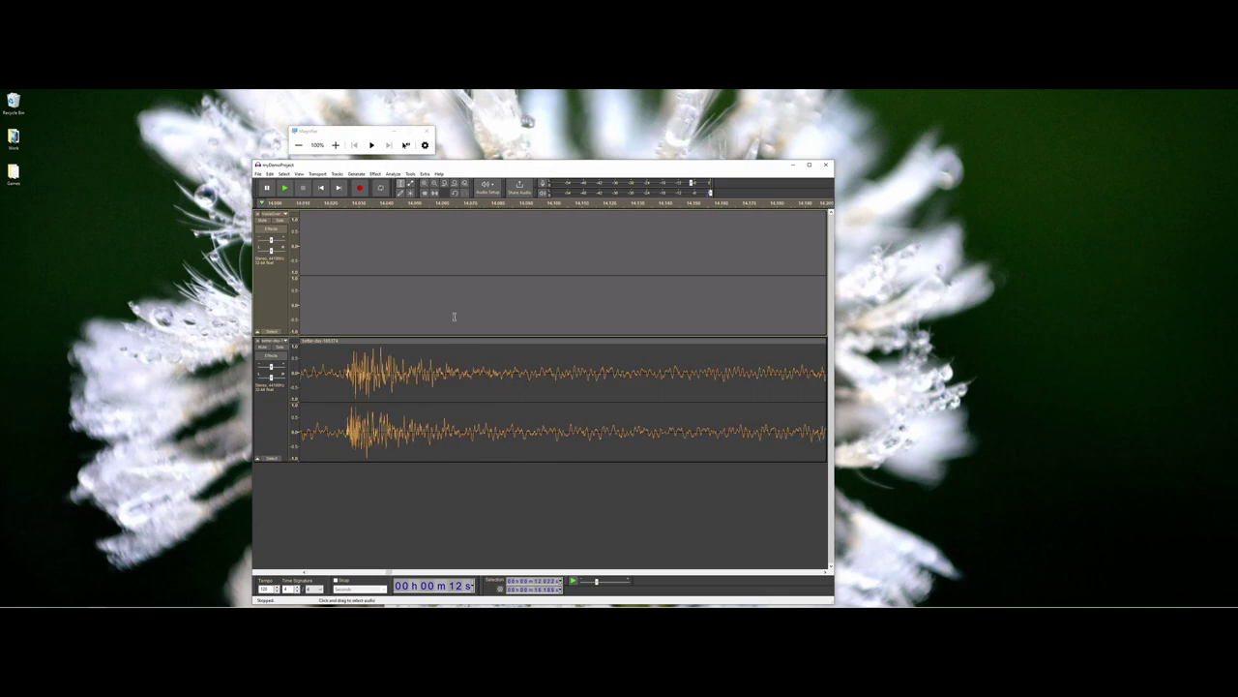
{"action": "left_click", "coordinate": [434, 184]}
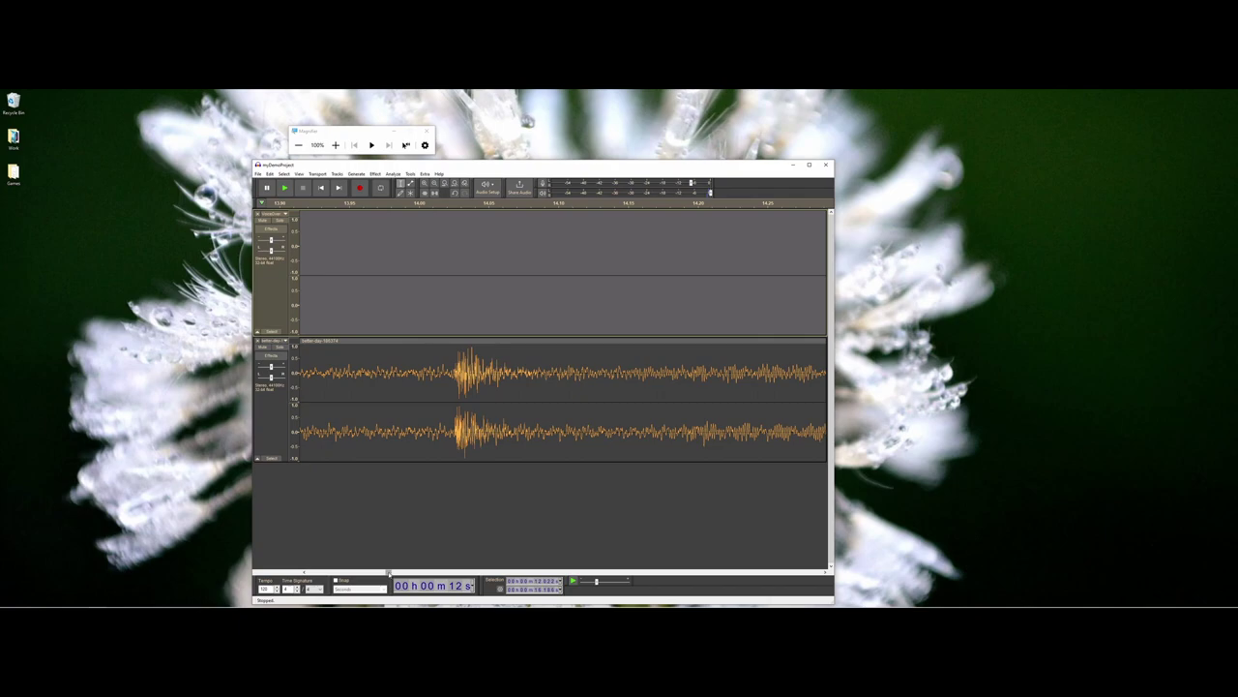
{"action": "left_click_drag", "start_coordinate": [389, 571], "coordinate": [380, 572]}
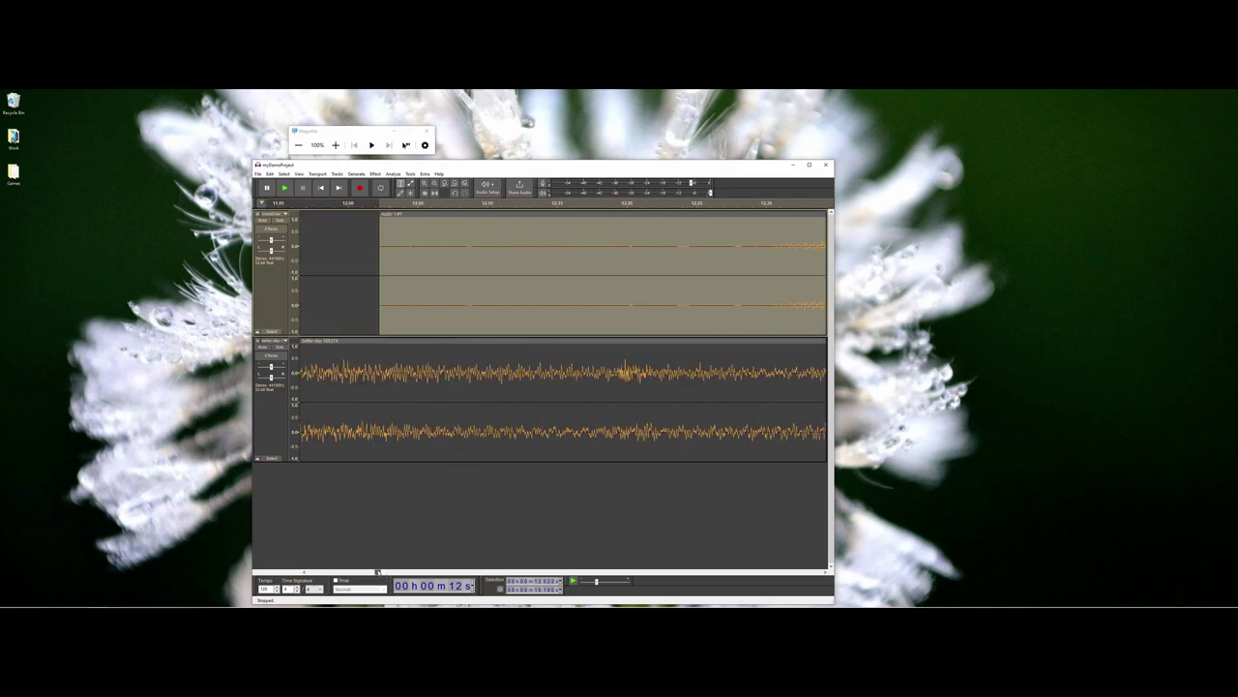
{"action": "left_click_drag", "start_coordinate": [377, 572], "coordinate": [299, 571]}
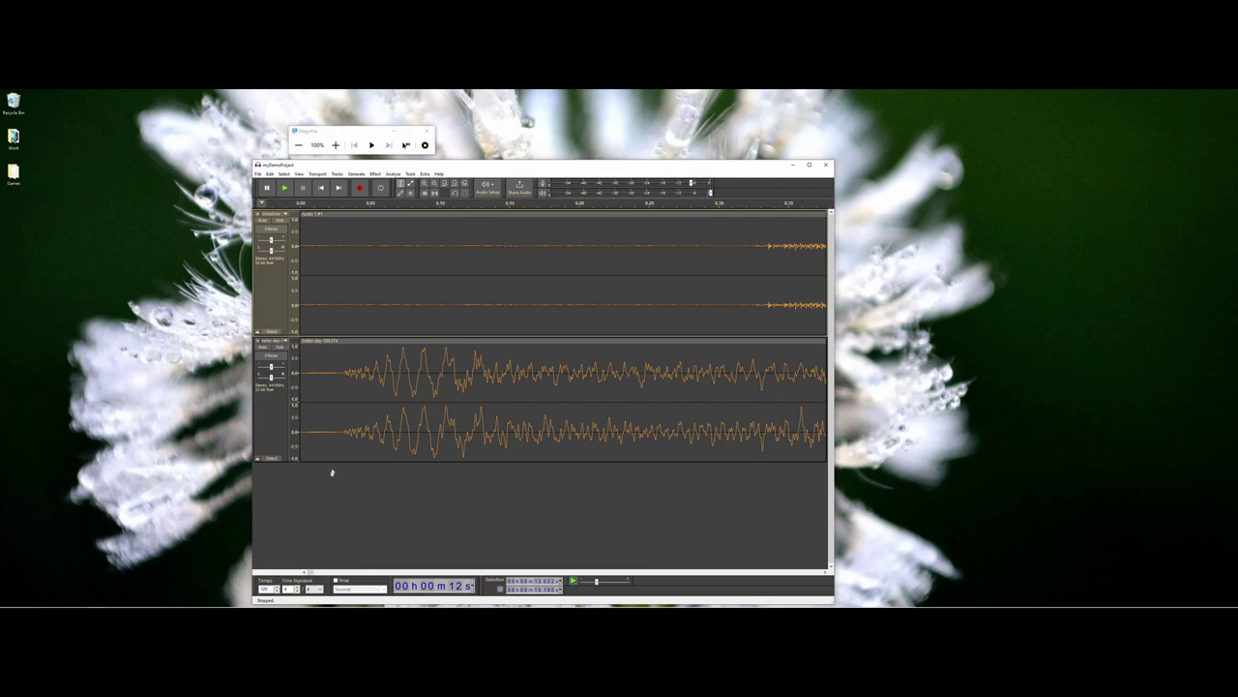
Step: Zoom out to the whole song and pack the voiceover clips together near the start, ending around 12 s
{"action": "left_click", "coordinate": [434, 184]}
{"action": "left_click", "coordinate": [434, 184]}
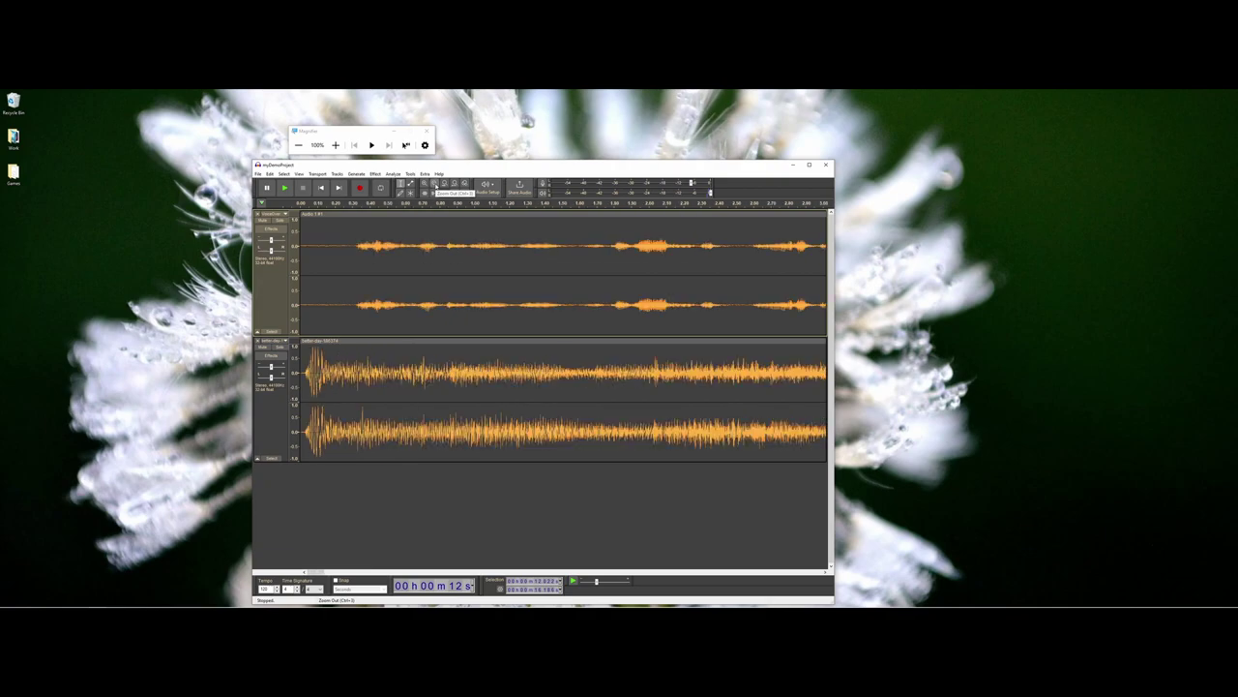
{"action": "left_click", "coordinate": [434, 183]}
{"action": "left_click", "coordinate": [435, 183]}
{"action": "left_click", "coordinate": [434, 183]}
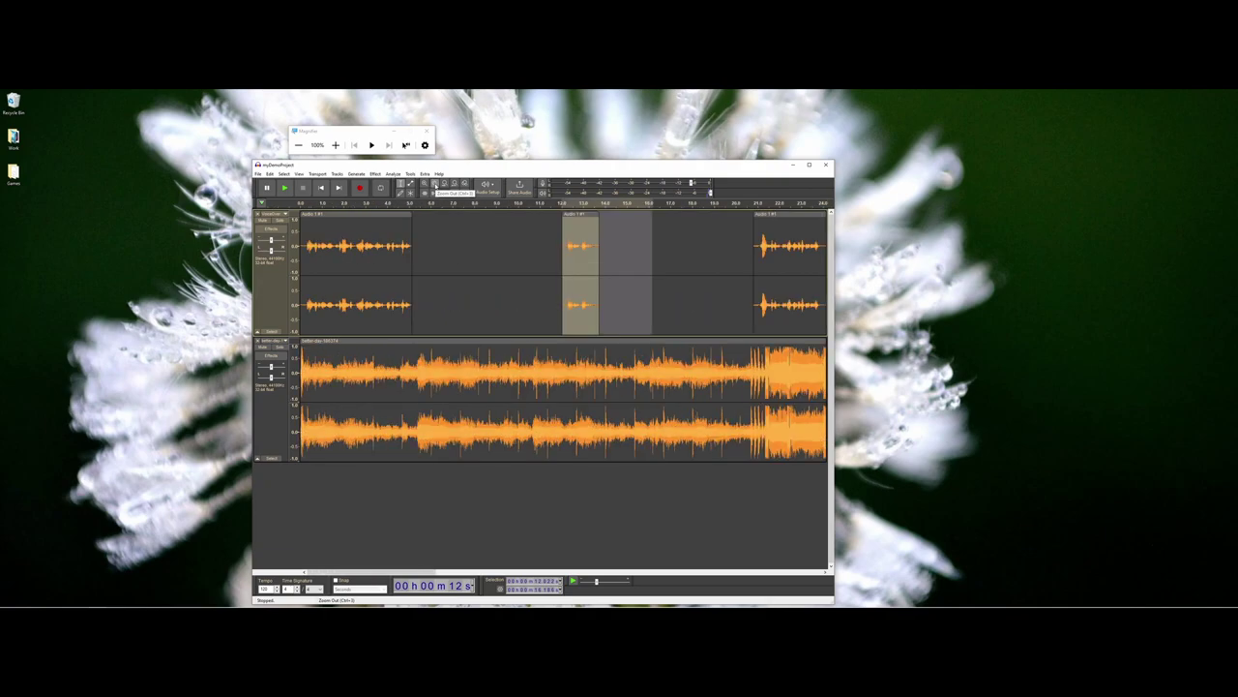
{"action": "left_click", "coordinate": [434, 184]}
{"action": "left_click", "coordinate": [434, 184]}
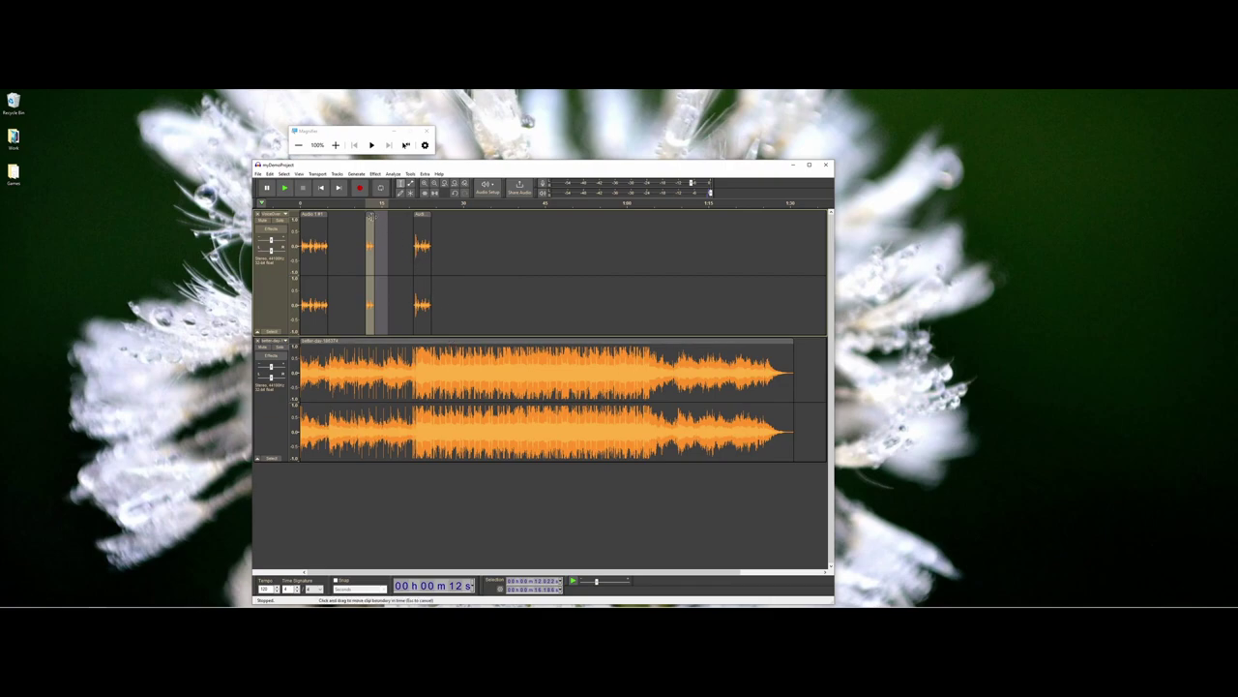
{"action": "left_click_drag", "start_coordinate": [369, 215], "coordinate": [339, 218]}
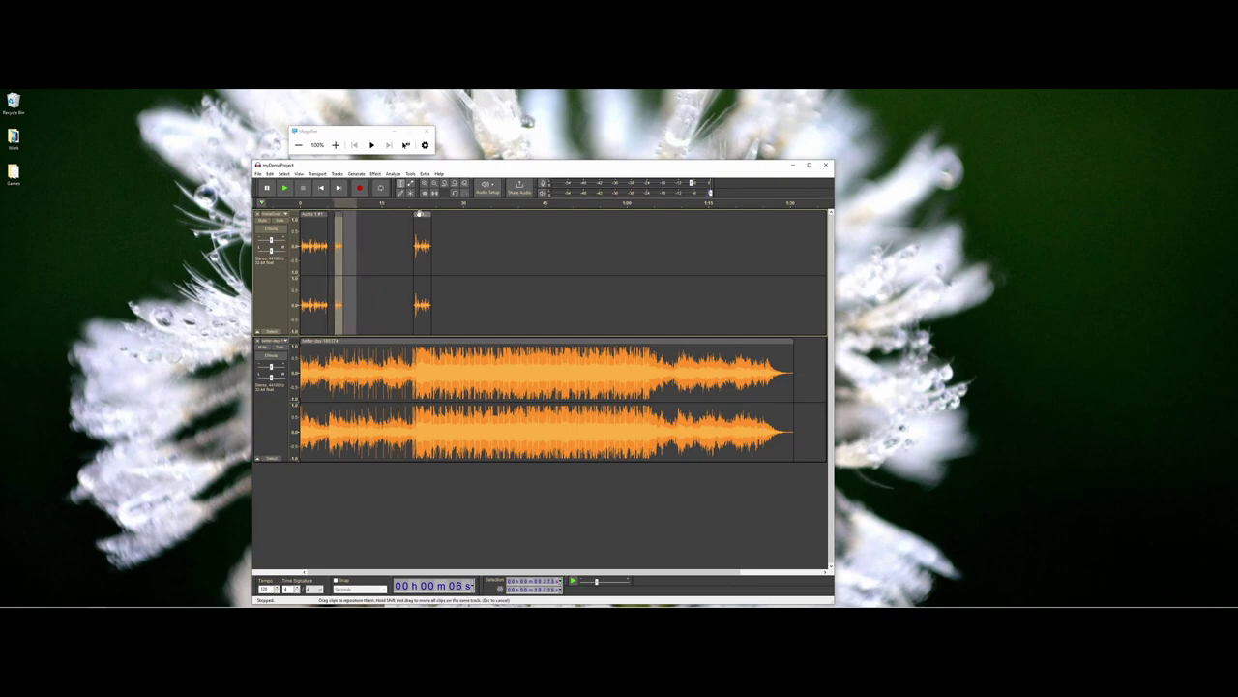
{"action": "left_click_drag", "start_coordinate": [419, 213], "coordinate": [358, 226]}
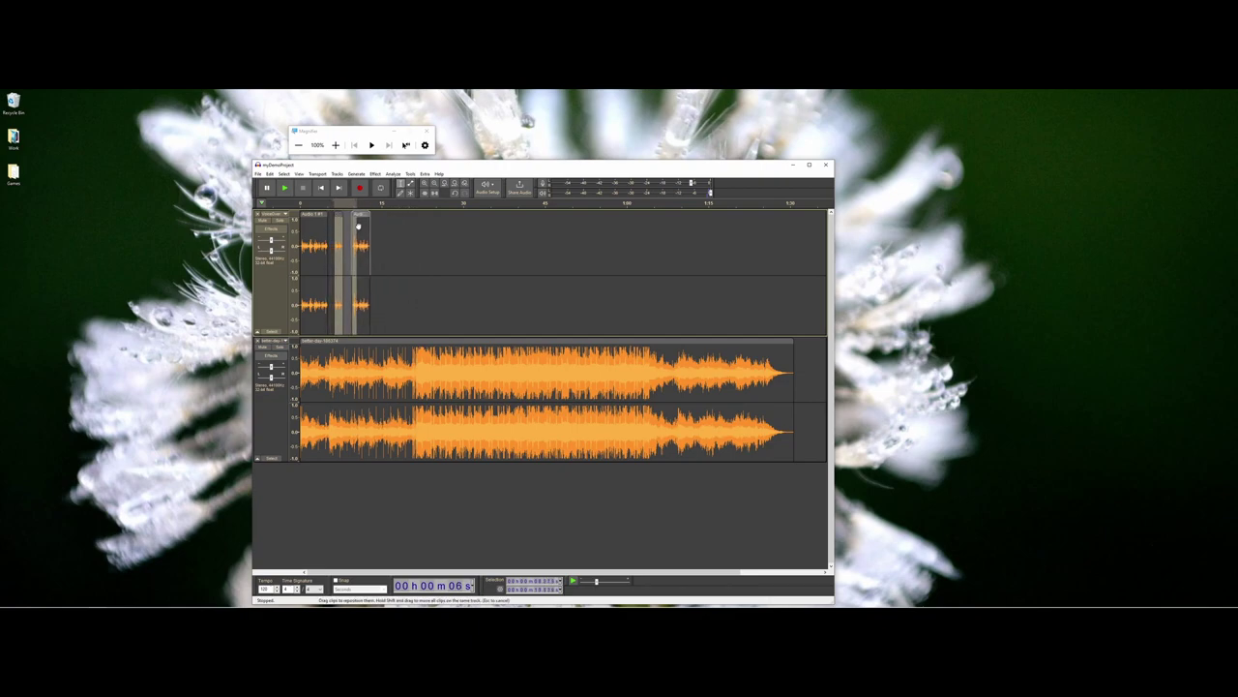
{"action": "left_click", "coordinate": [381, 236]}
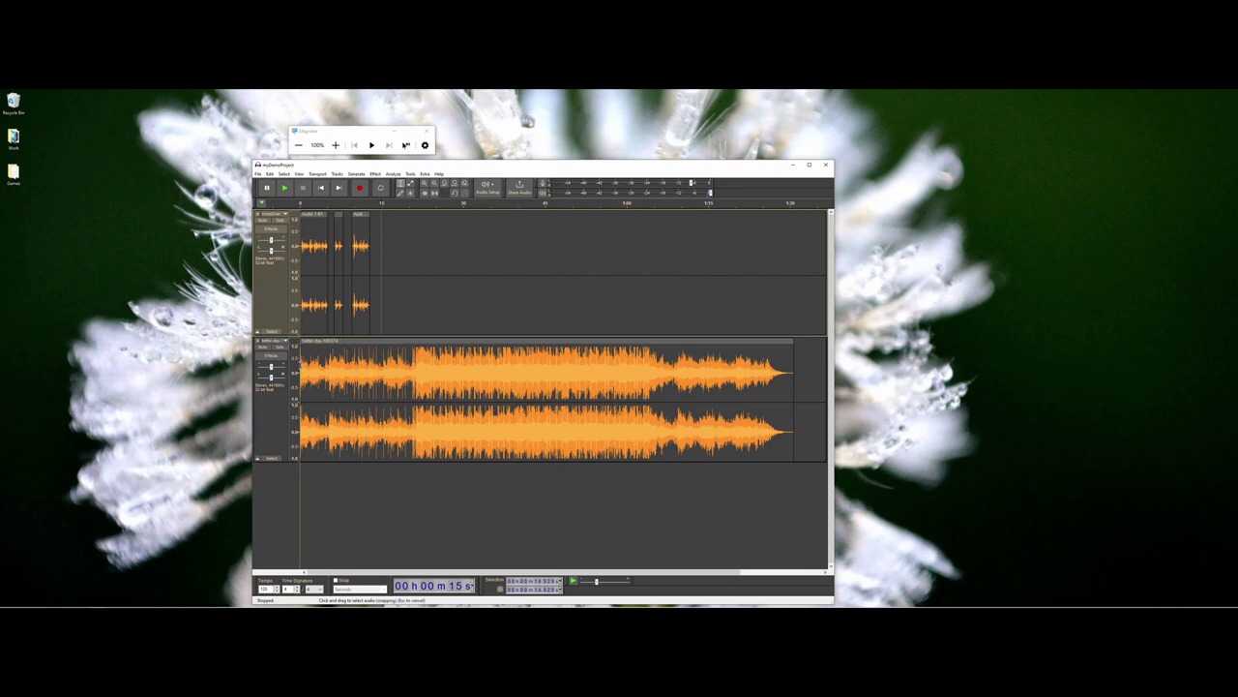
Step: Cut the better-day-186374 music clip down to about 22 seconds from the track start
{"action": "left_click", "coordinate": [312, 343]}
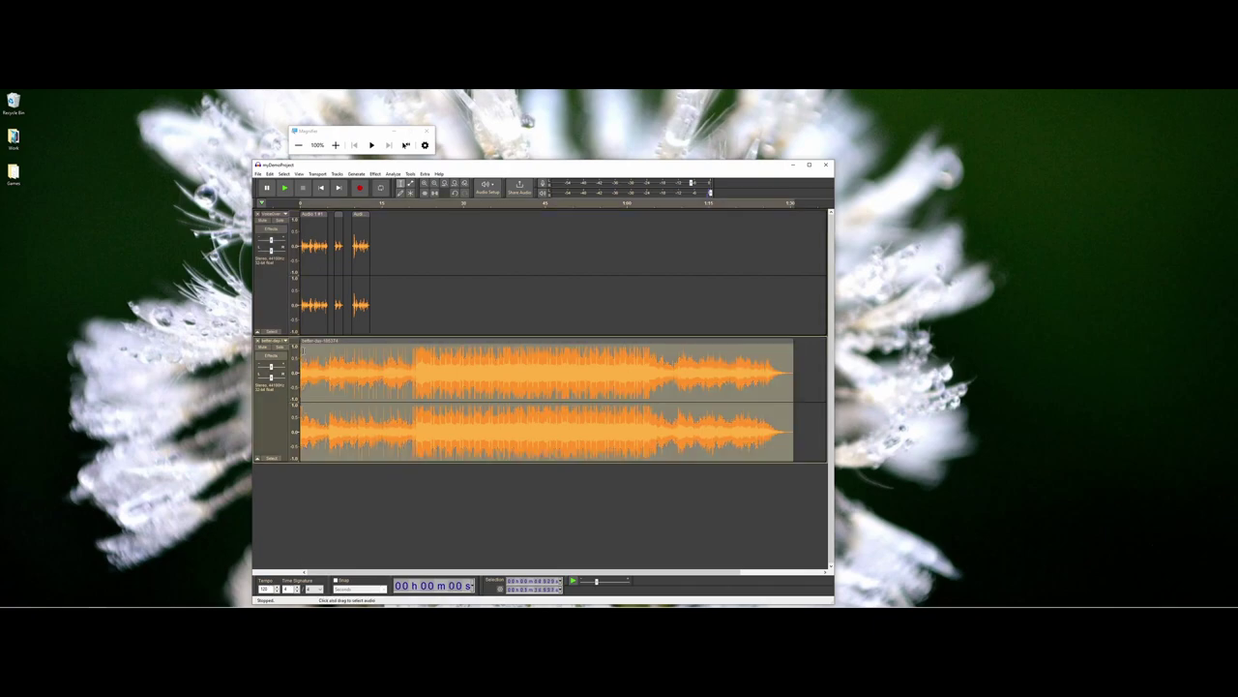
{"action": "left_click_drag", "start_coordinate": [302, 355], "coordinate": [346, 342]}
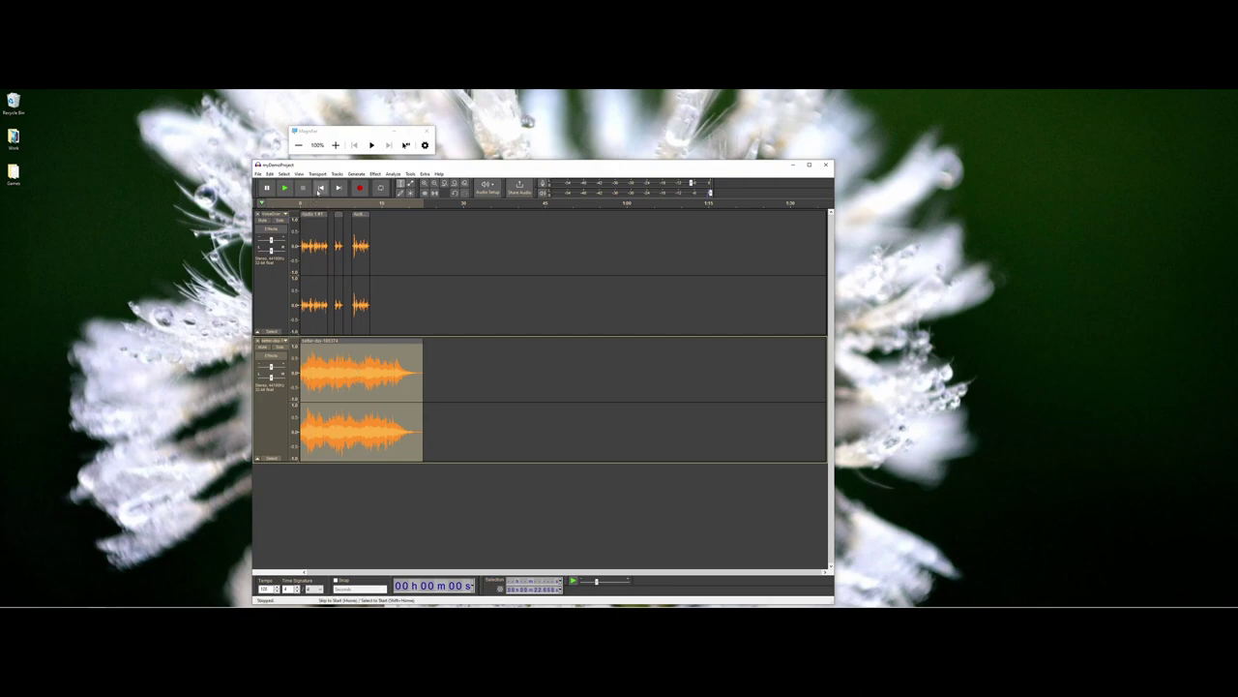
{"action": "left_click", "coordinate": [336, 145]}
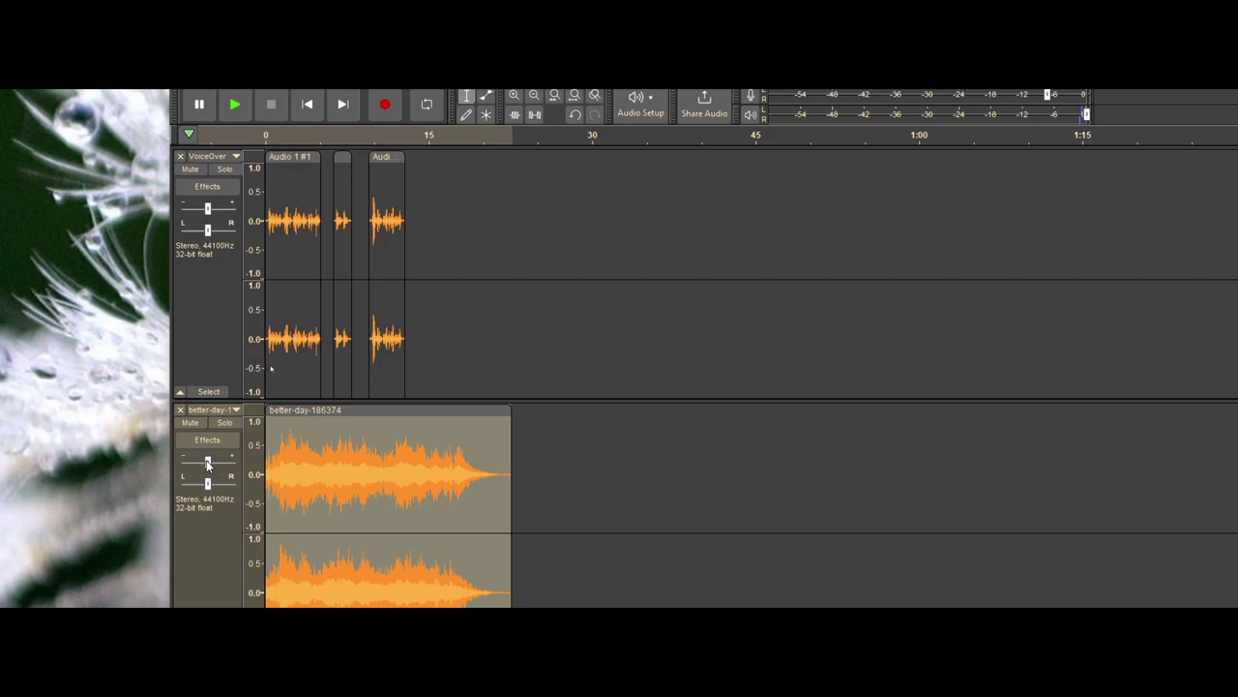
Step: Activate the Envelope Tool (F2) in the Tools toolbar
{"action": "mouse_move", "coordinate": [208, 462]}
{"action": "left_click", "coordinate": [485, 114]}
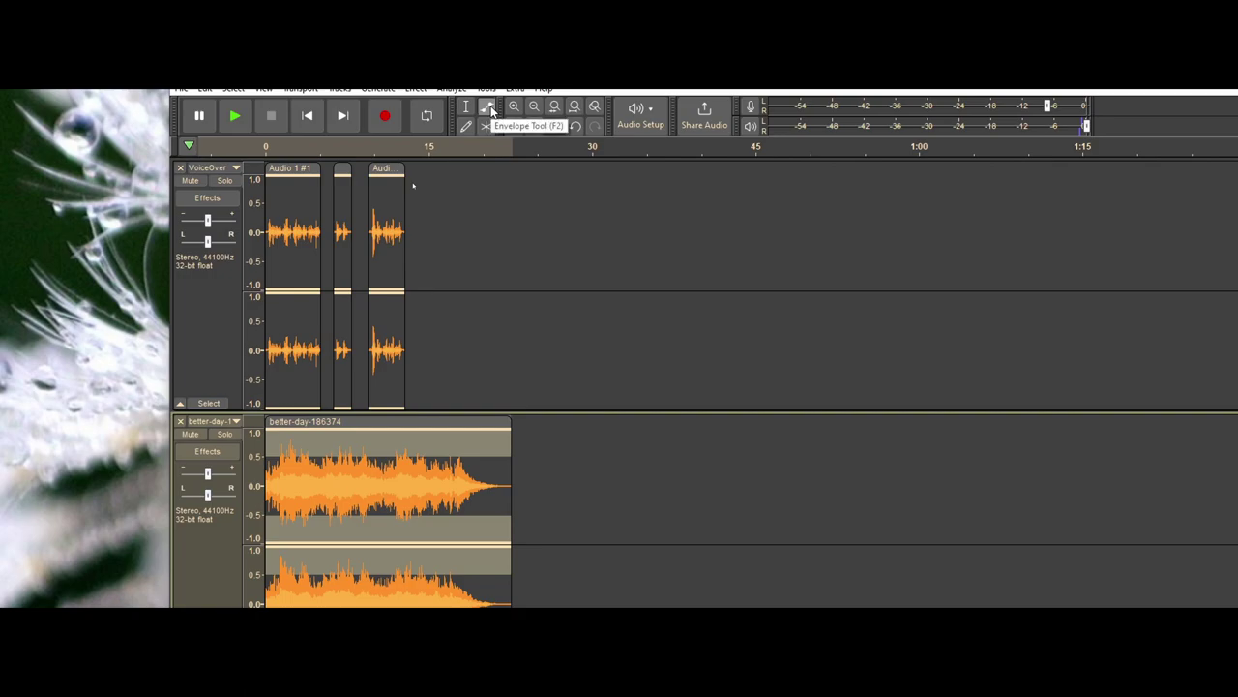
{"action": "left_click", "coordinate": [488, 108]}
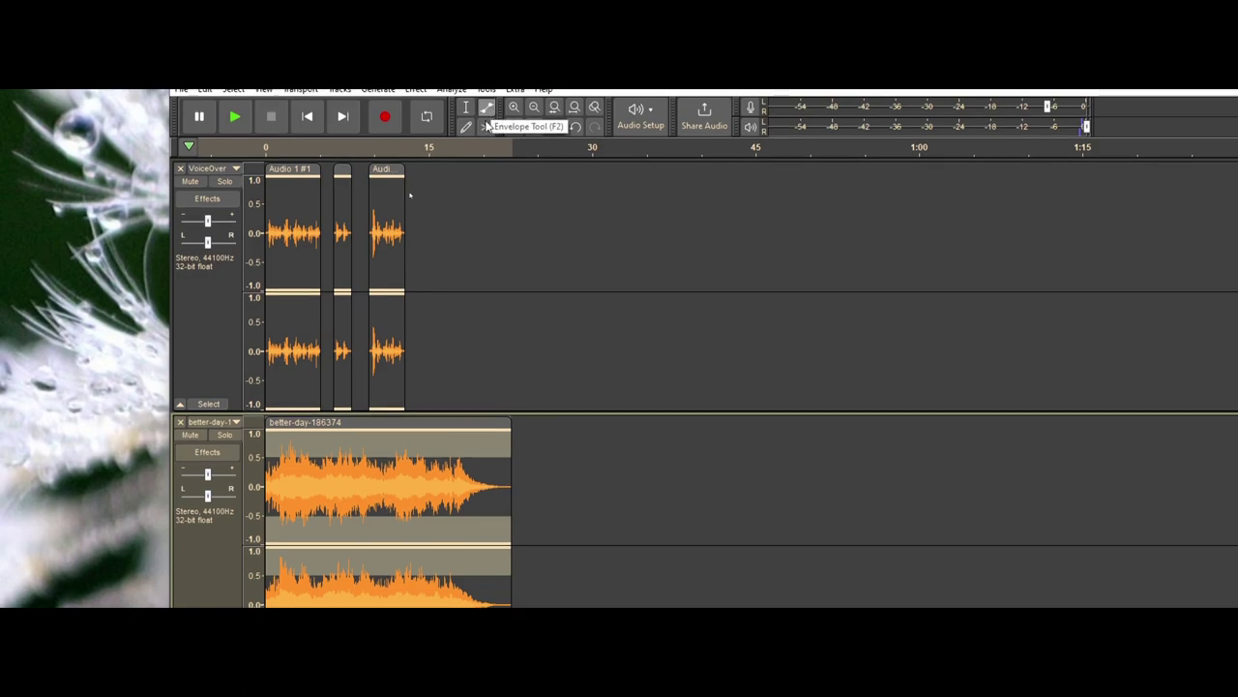
Step: Add envelope points so the music fades in from silence over its first ~10 seconds
{"action": "left_click", "coordinate": [303, 435]}
{"action": "left_click_drag", "start_coordinate": [303, 435], "coordinate": [310, 479]}
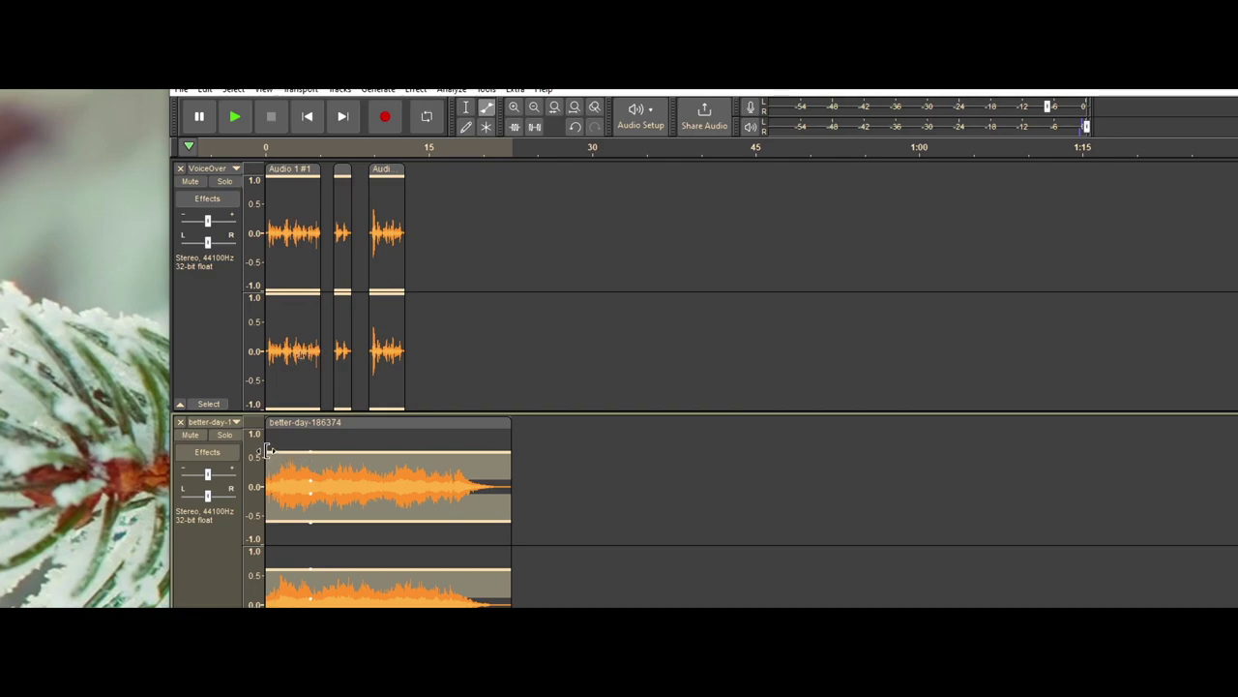
{"action": "left_click", "coordinate": [270, 453]}
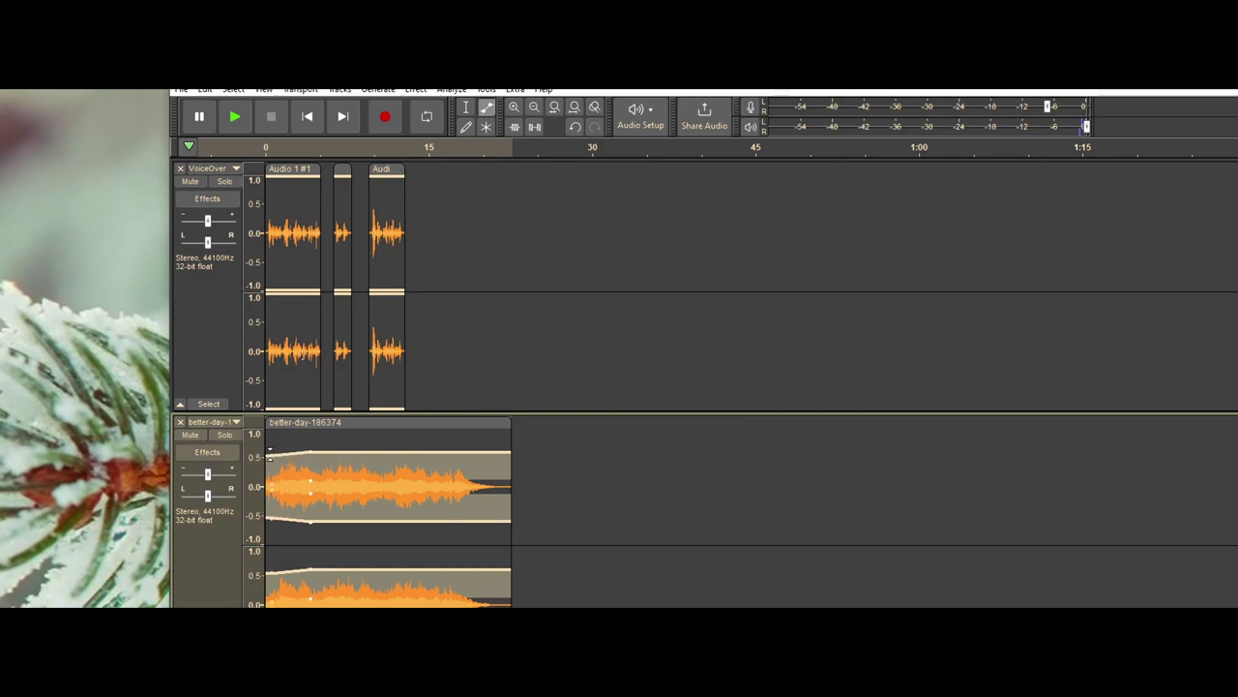
{"action": "left_click_drag", "start_coordinate": [270, 452], "coordinate": [372, 446]}
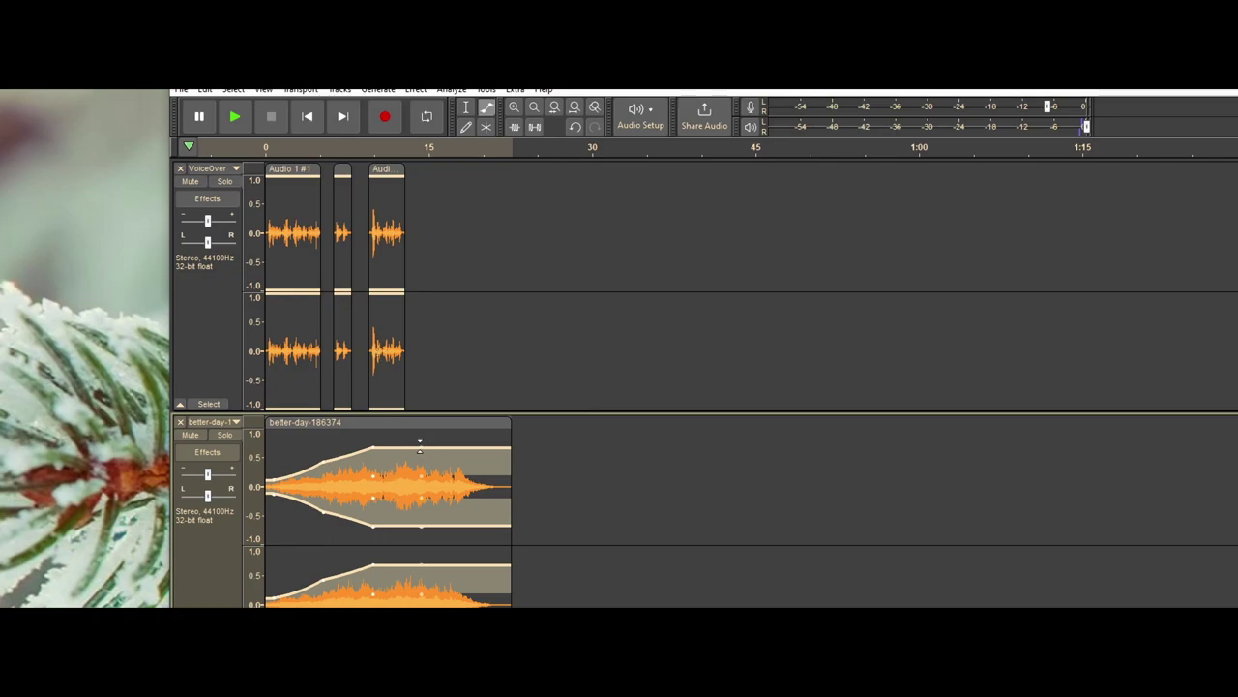
Step: Drag the end of the better-day-186374 envelope down to zero for a fade-out to silence
{"action": "left_click_drag", "start_coordinate": [420, 446], "coordinate": [421, 448]}
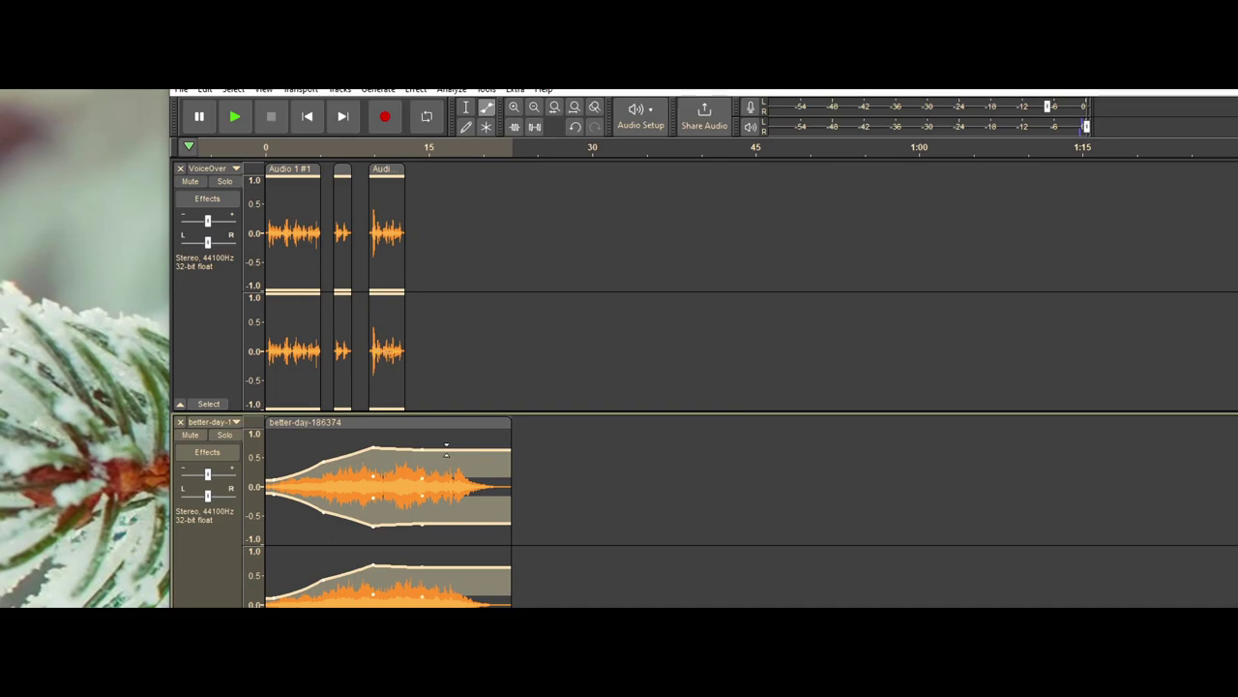
{"action": "left_click_drag", "start_coordinate": [454, 451], "coordinate": [507, 483]}
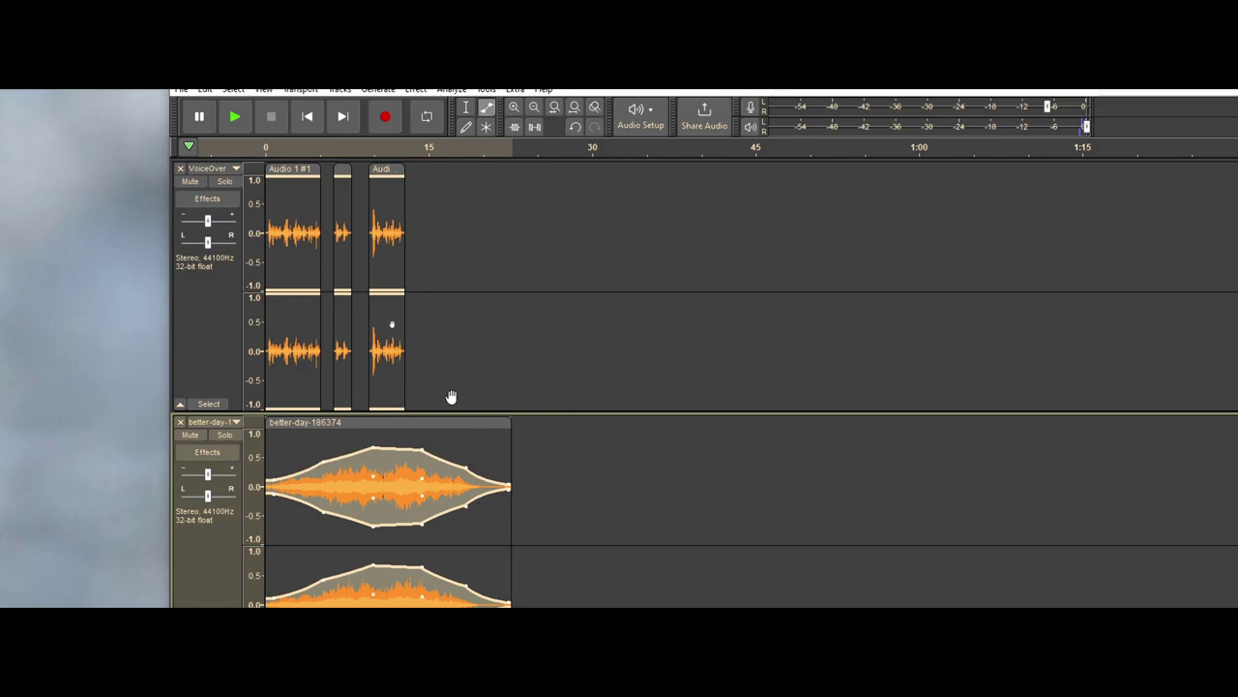
{"action": "left_click", "coordinate": [269, 138]}
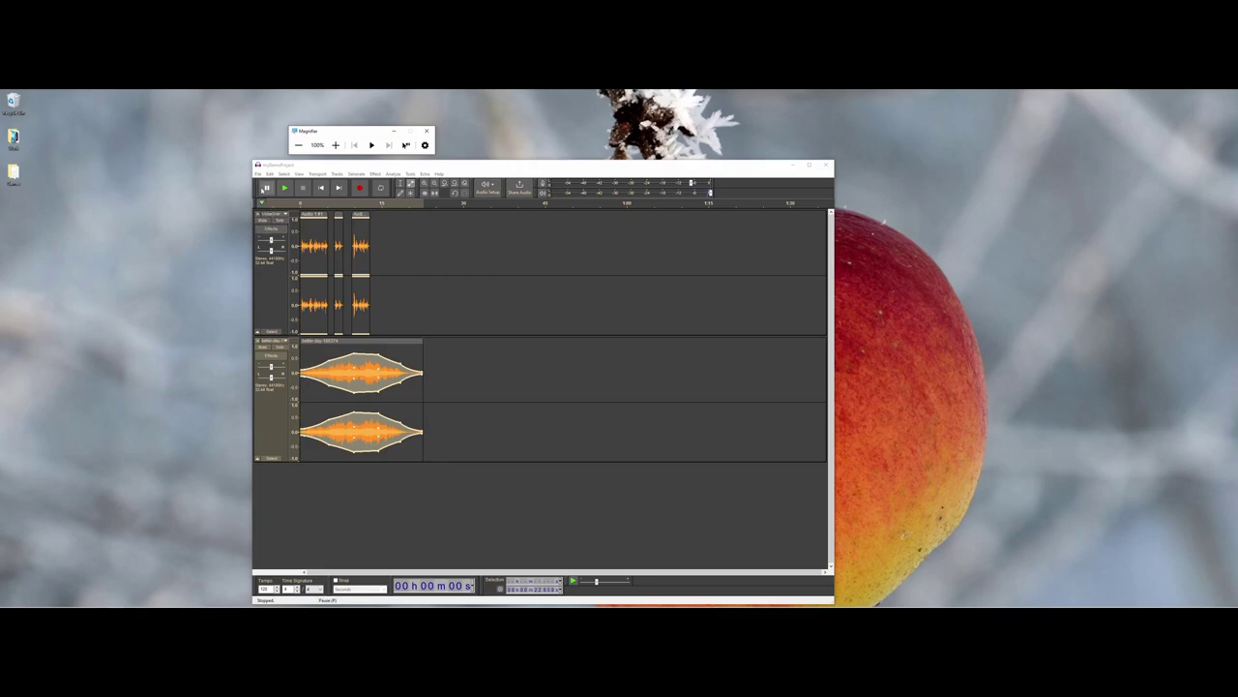
Step: Save the project with File > Save Project
{"action": "left_click", "coordinate": [260, 174]}
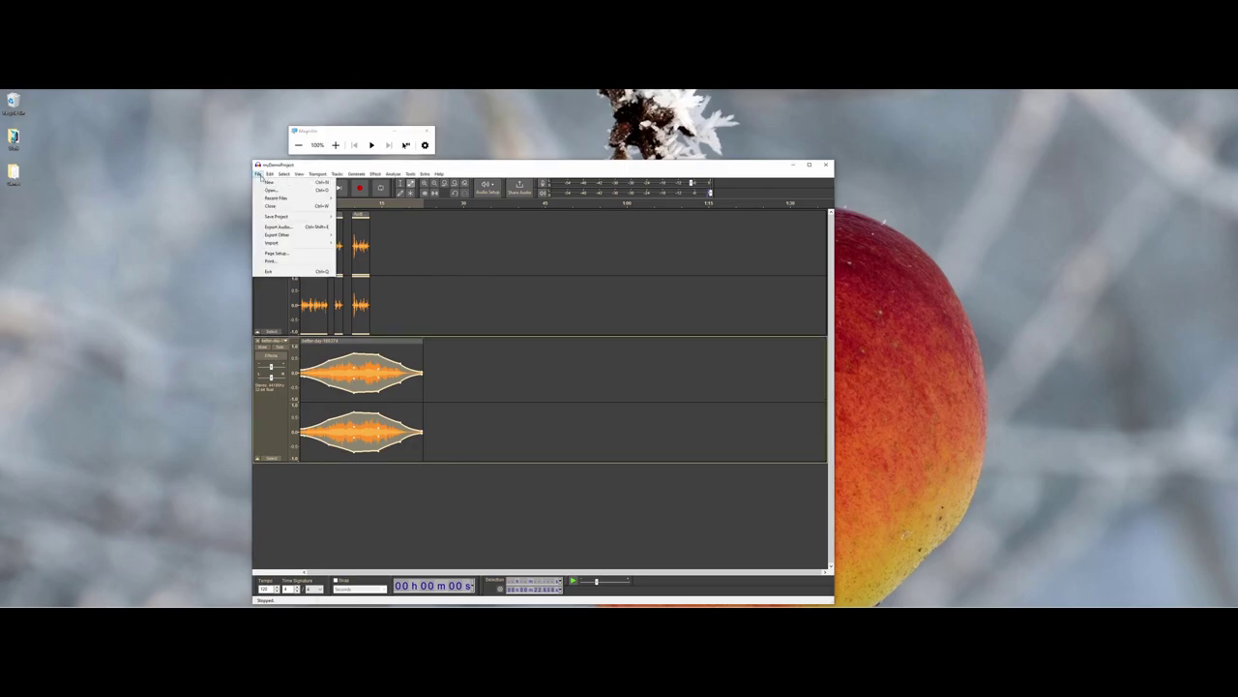
{"action": "mouse_move", "coordinate": [274, 218]}
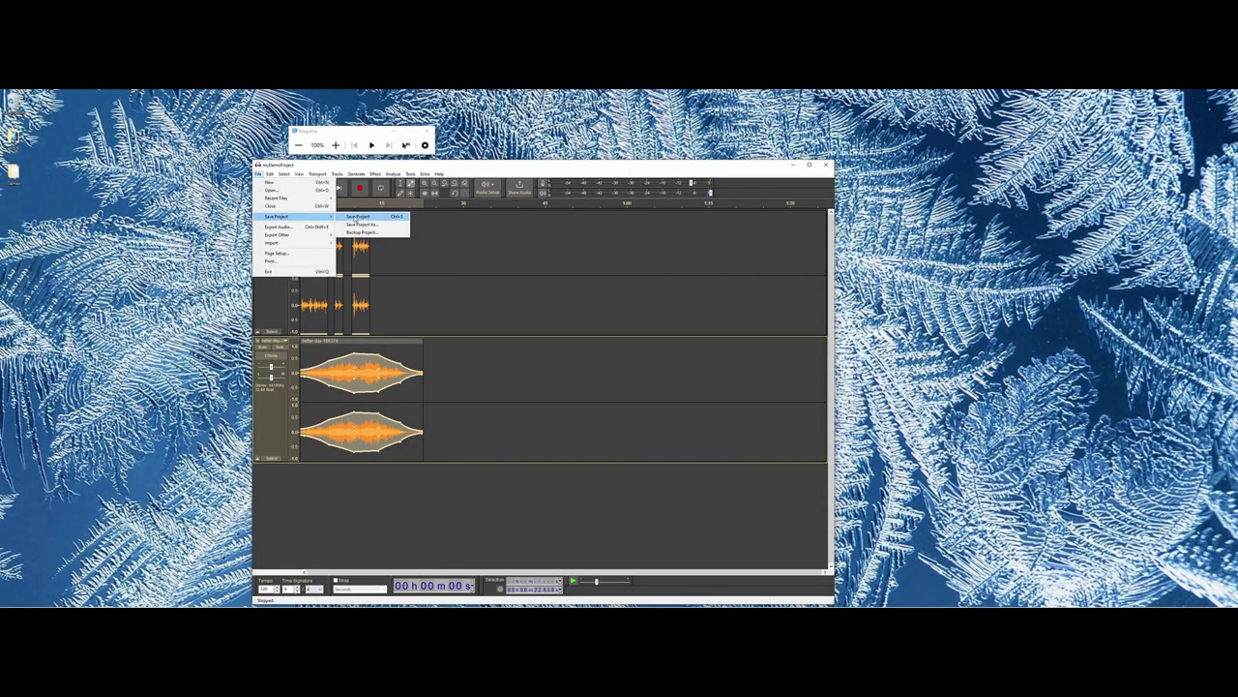
{"action": "left_click", "coordinate": [356, 216]}
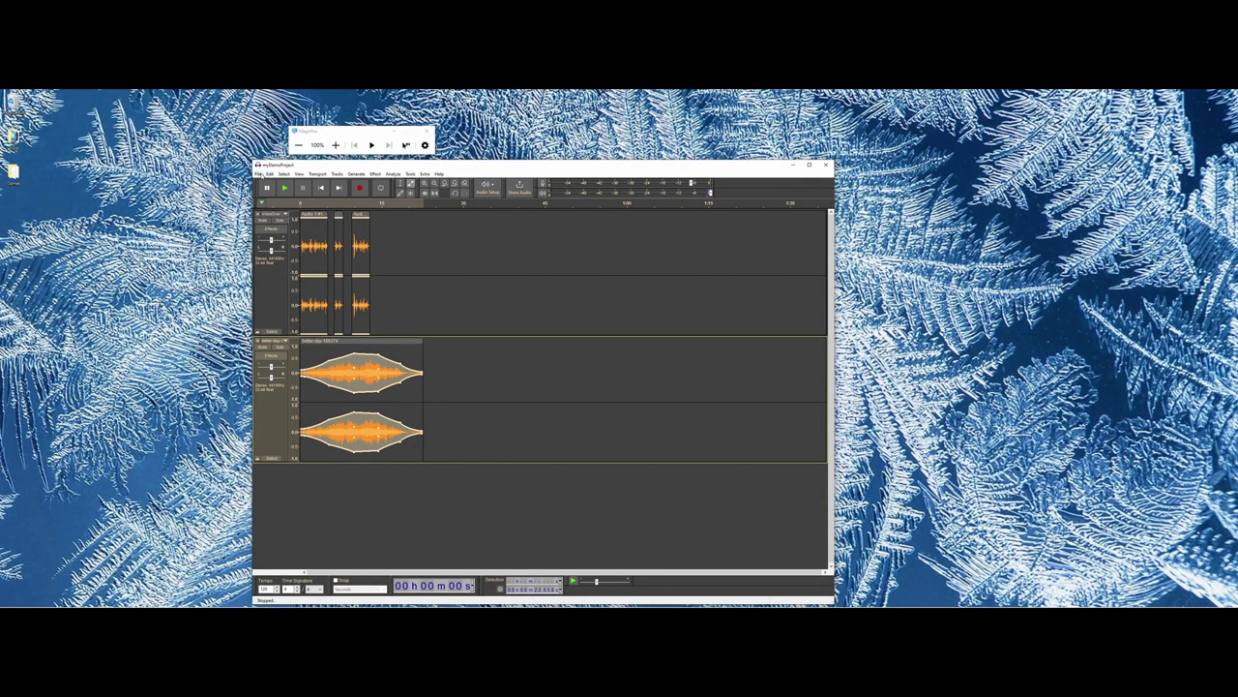
Step: Set the Export Audio format to MP3 Files, close without exporting, and reselect the Envelope tool
{"action": "left_click", "coordinate": [258, 175]}
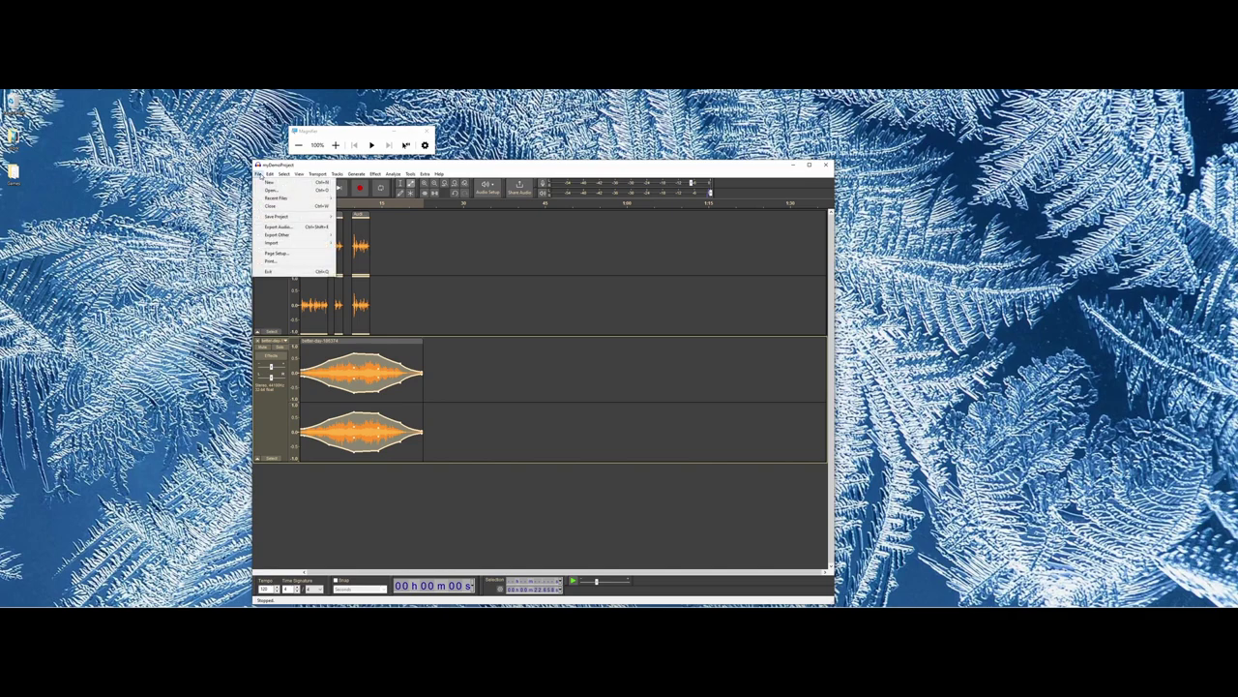
{"action": "left_click", "coordinate": [295, 230]}
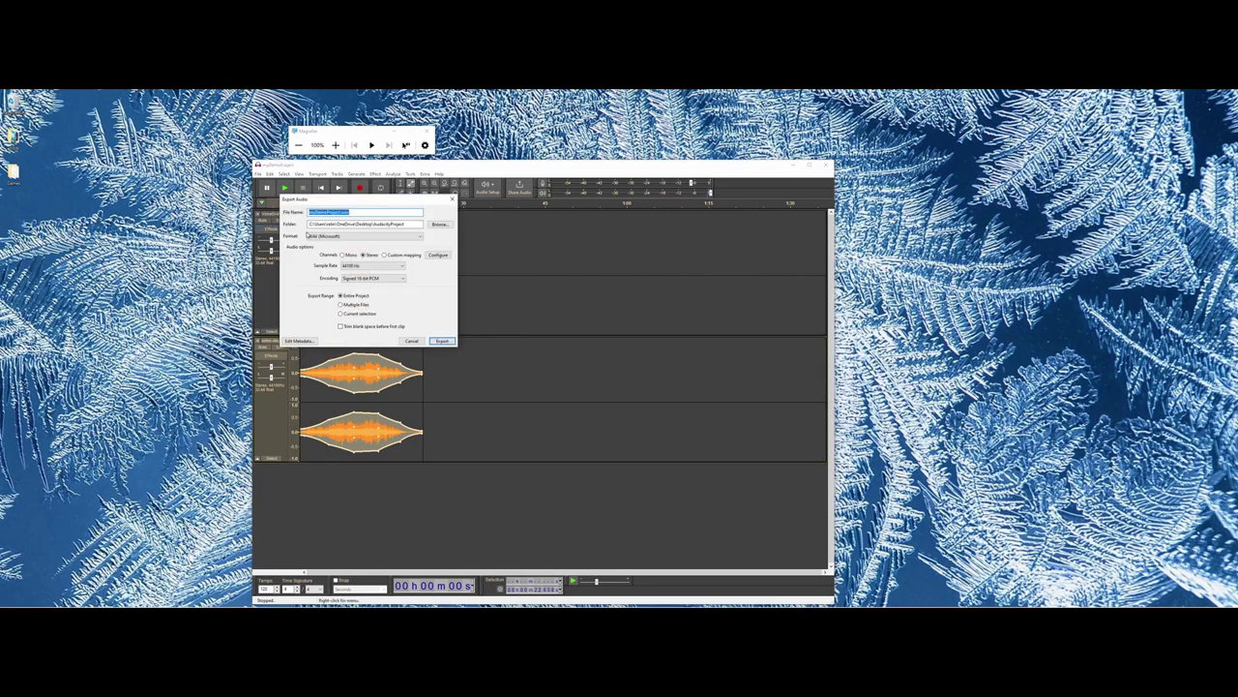
{"action": "left_click", "coordinate": [365, 237]}
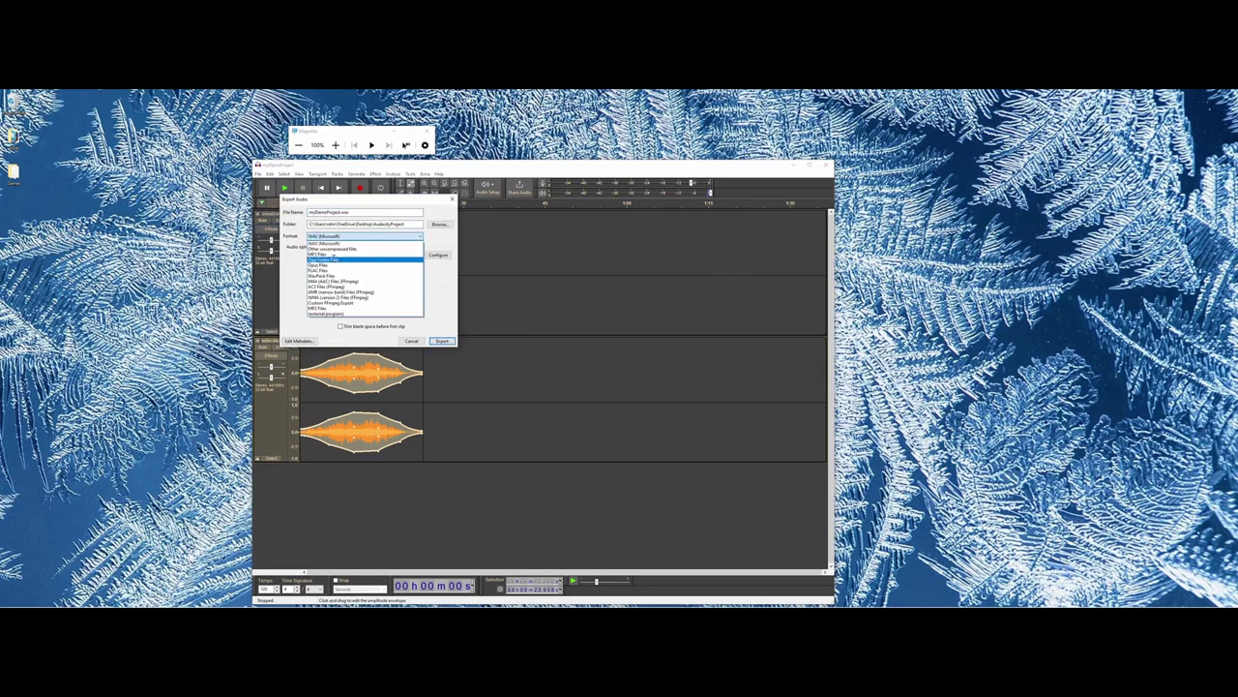
{"action": "left_click", "coordinate": [333, 254]}
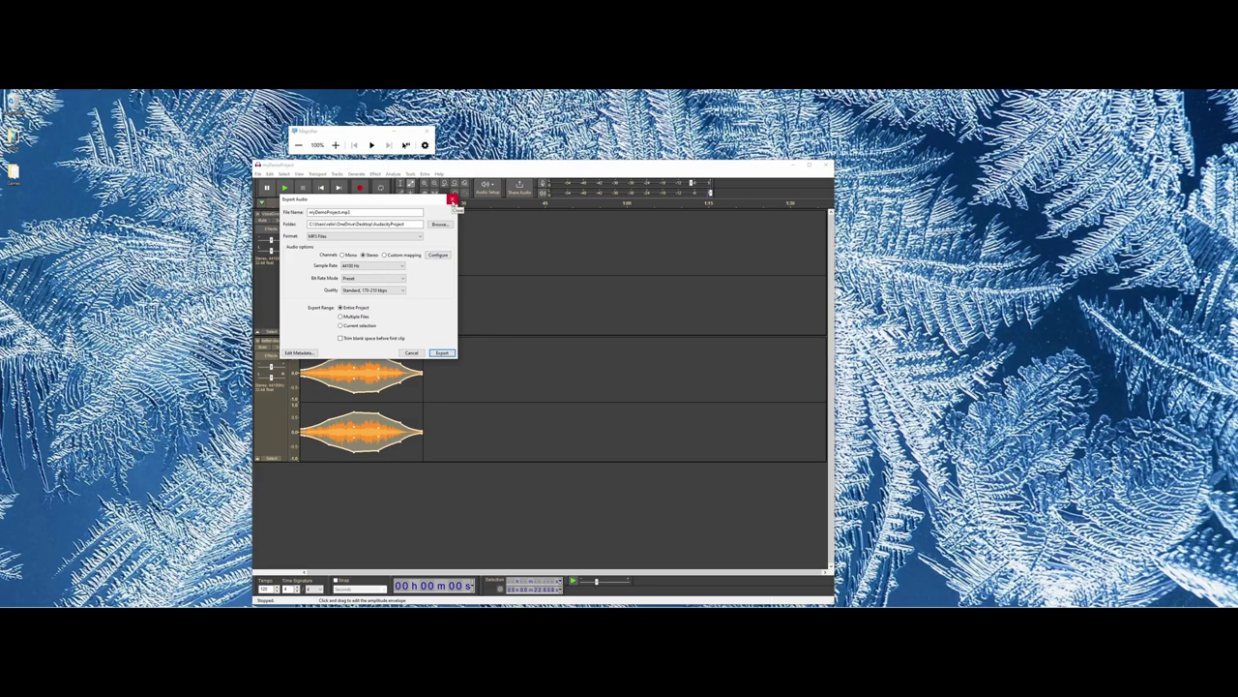
{"action": "left_click", "coordinate": [452, 200]}
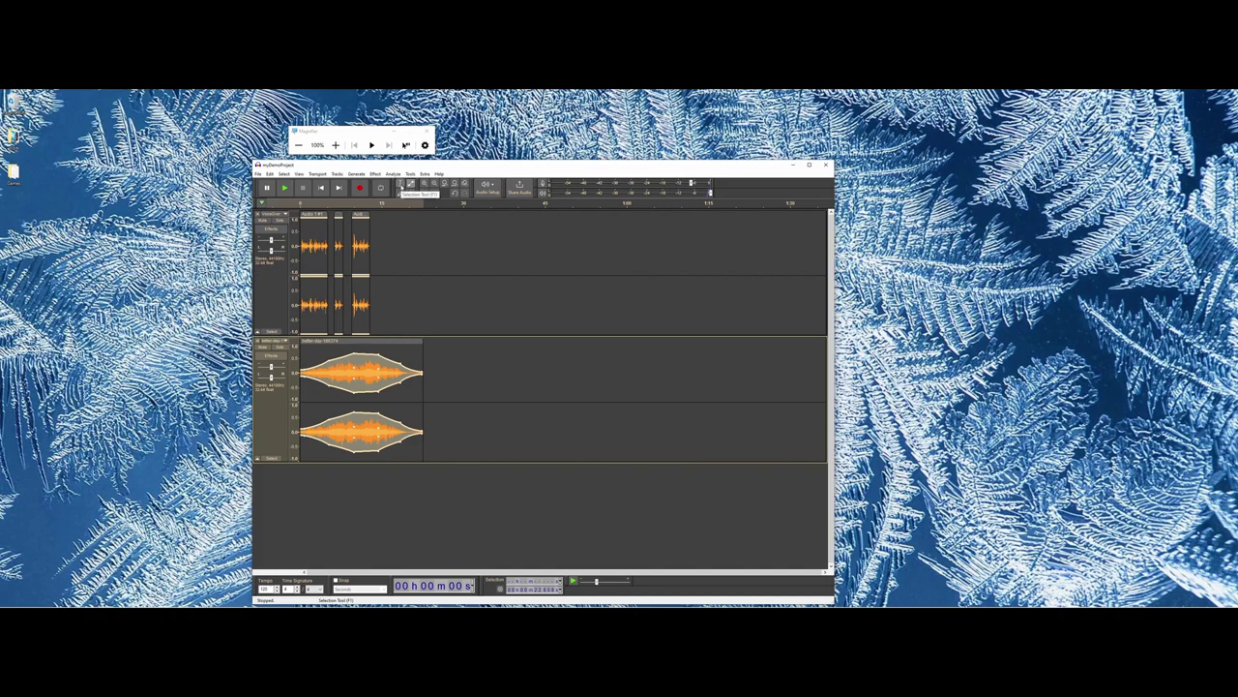
{"action": "left_click", "coordinate": [410, 184]}
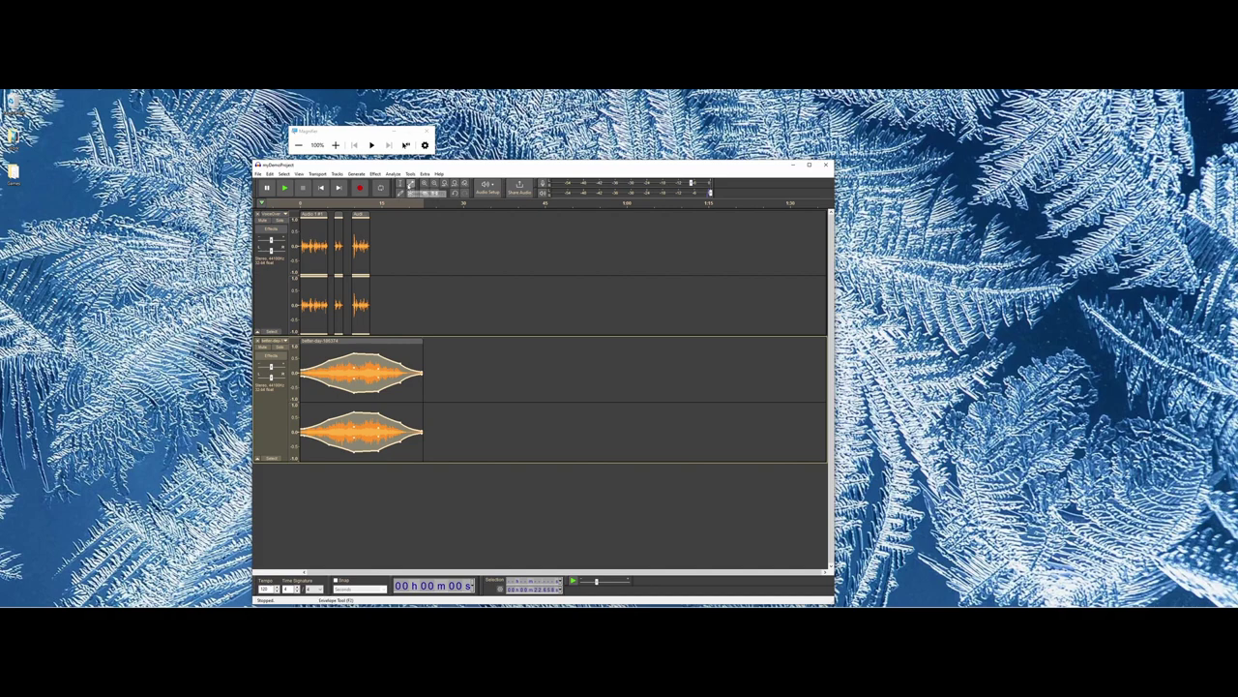